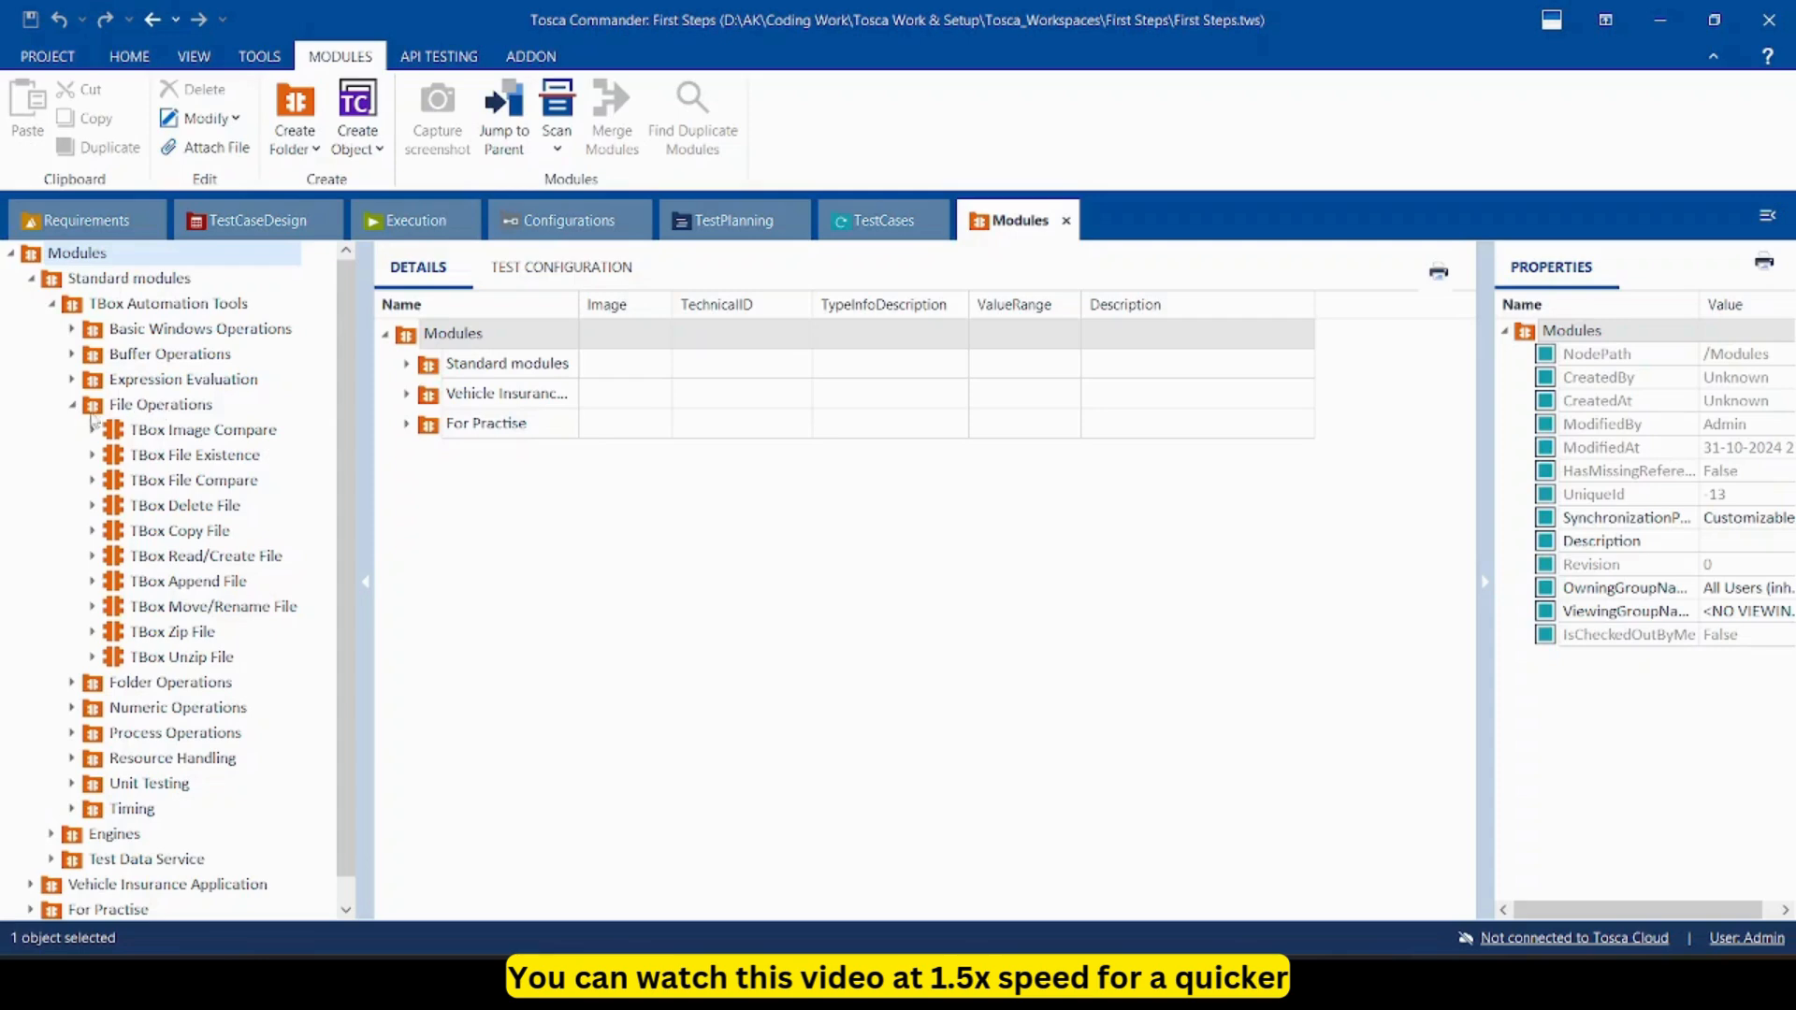
Collapse and re-expand the File Operations modules, then switch to the TestCases section.
click(73, 405)
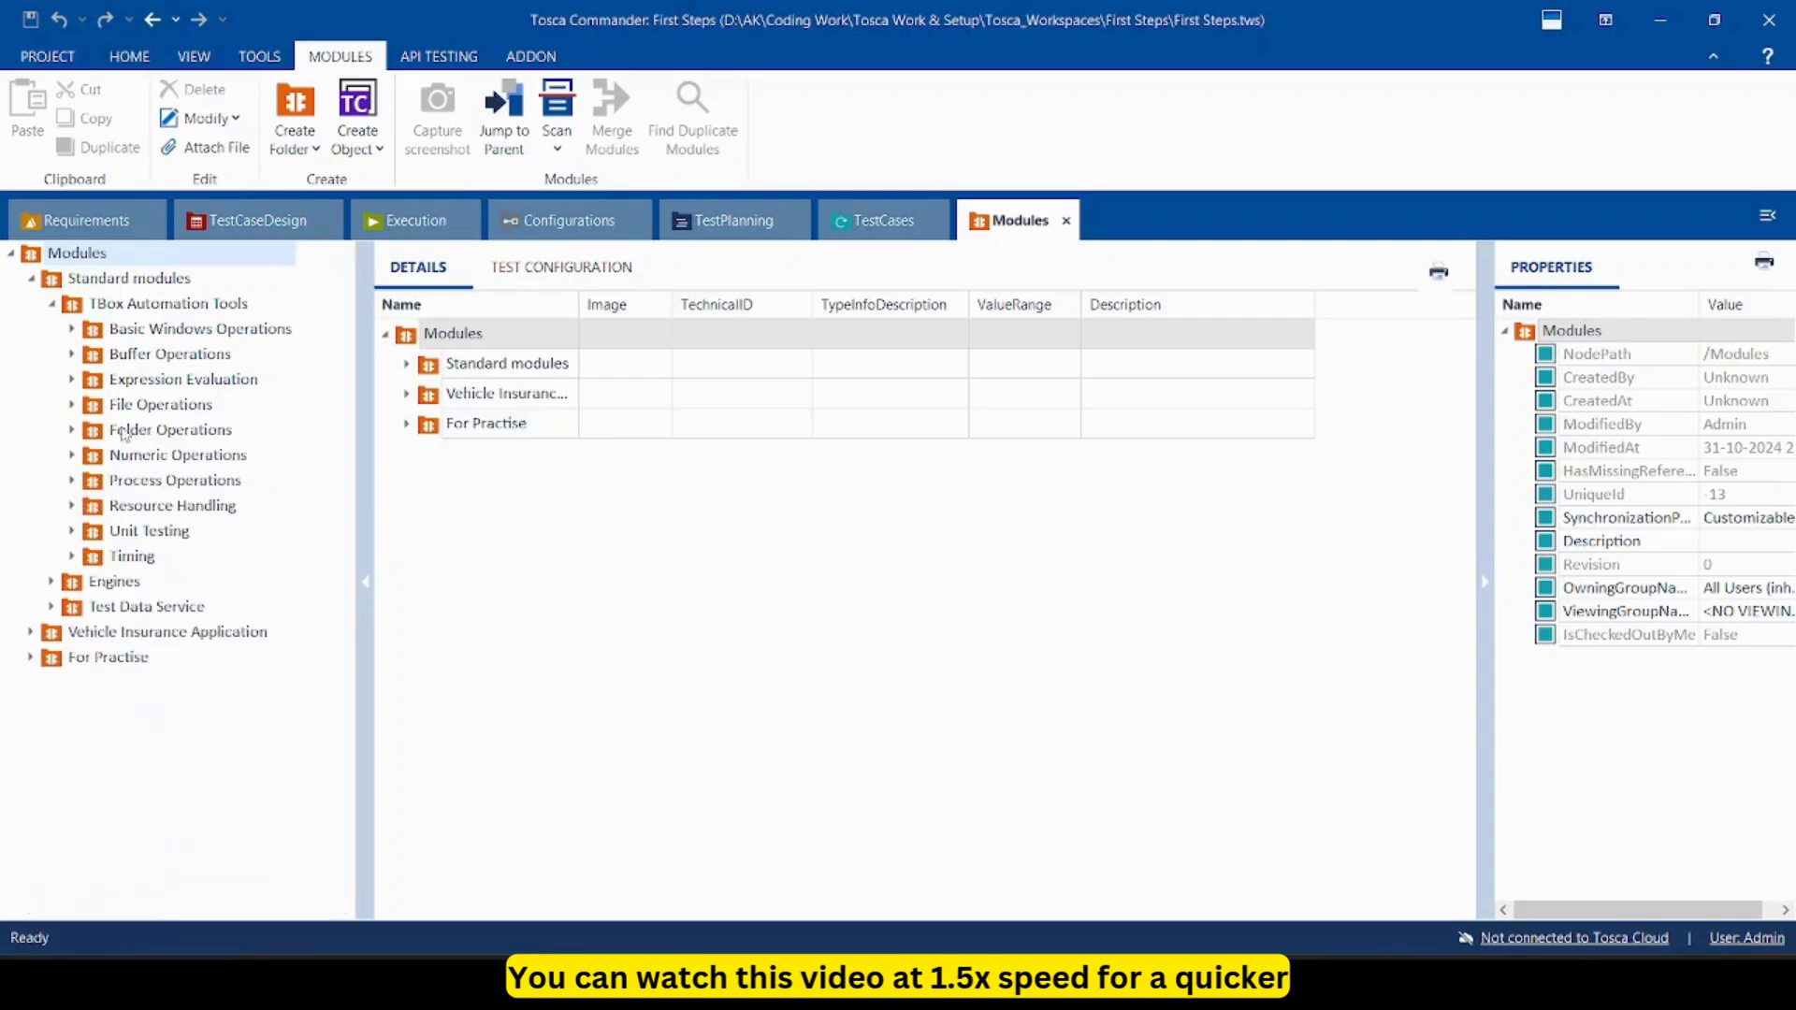
click(73, 405)
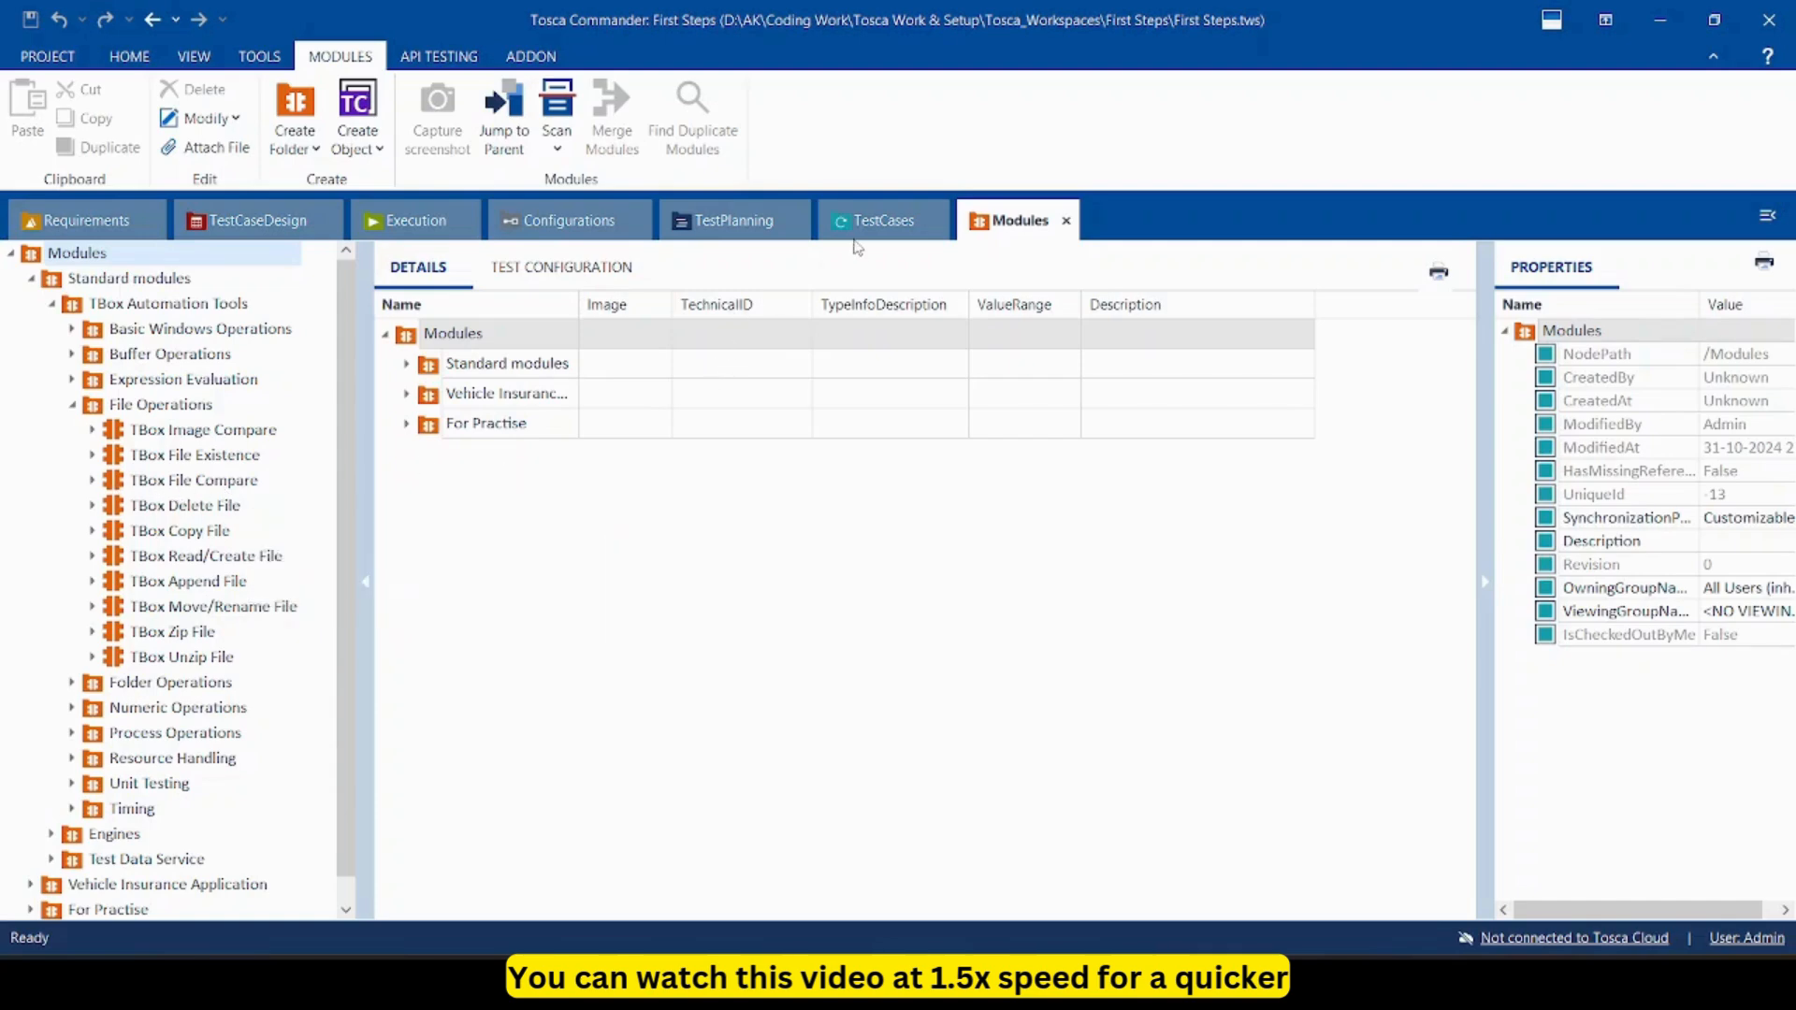
click(886, 223)
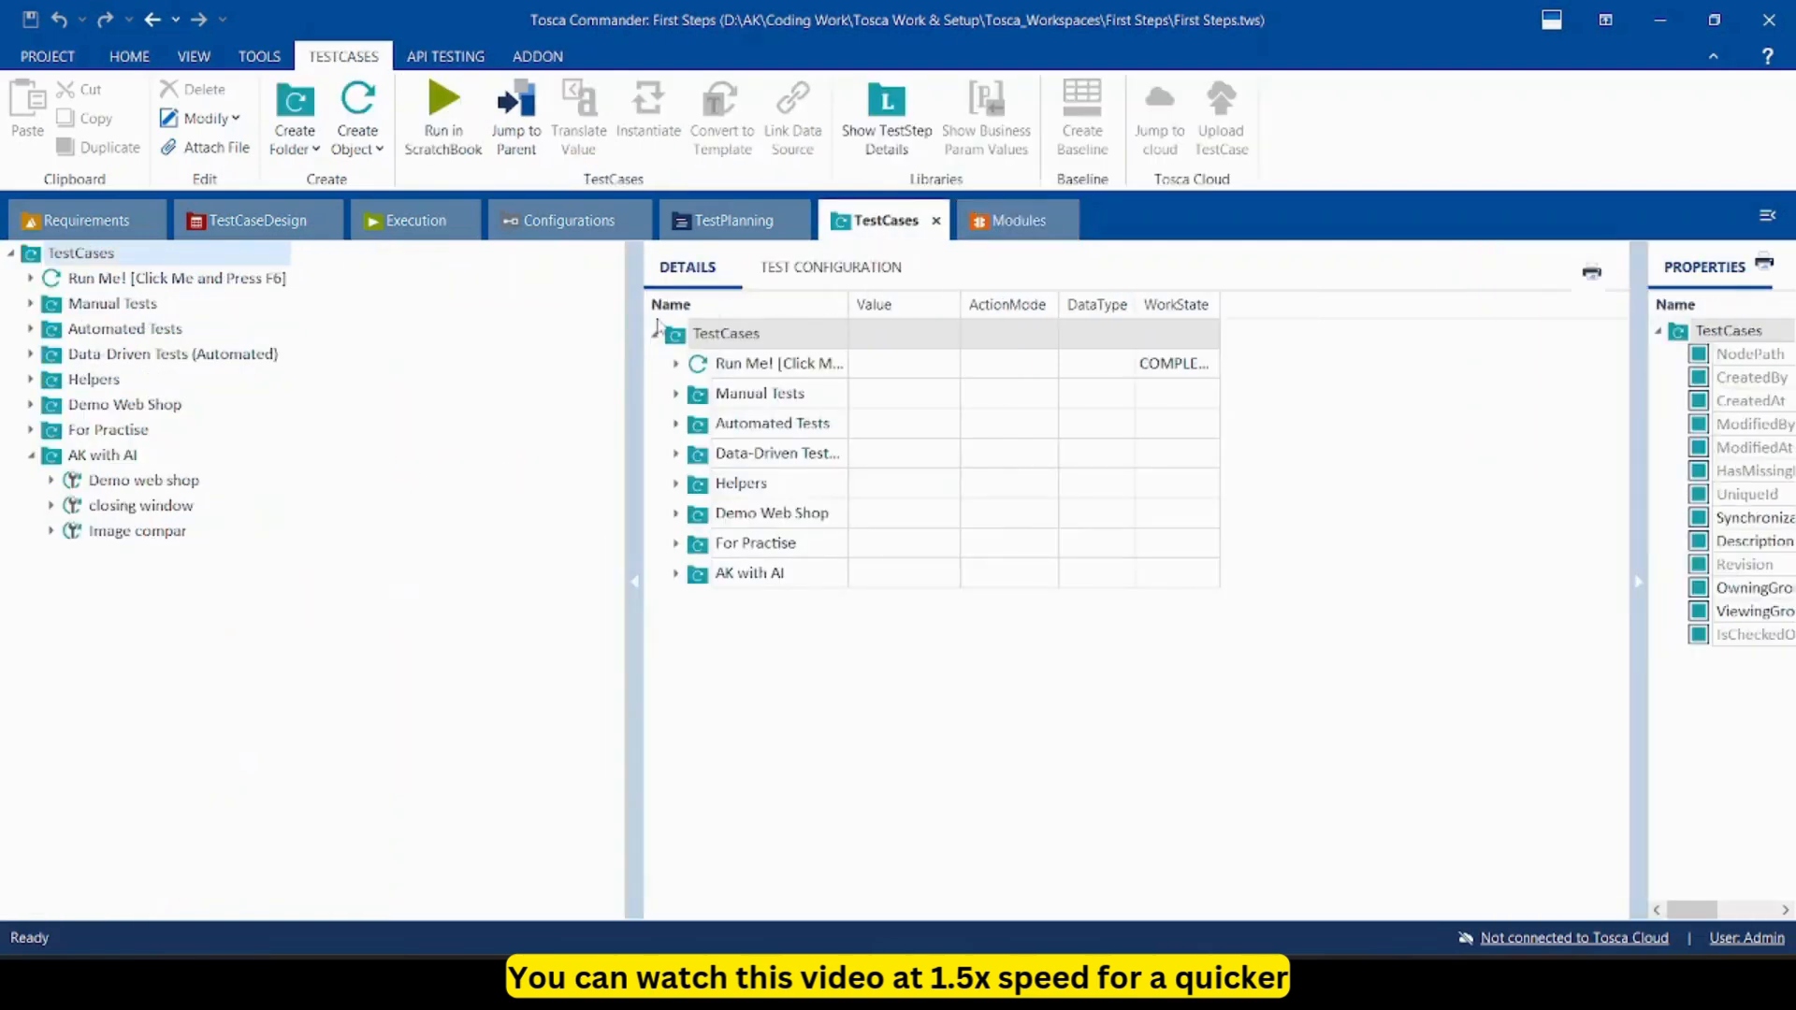
click(150, 540)
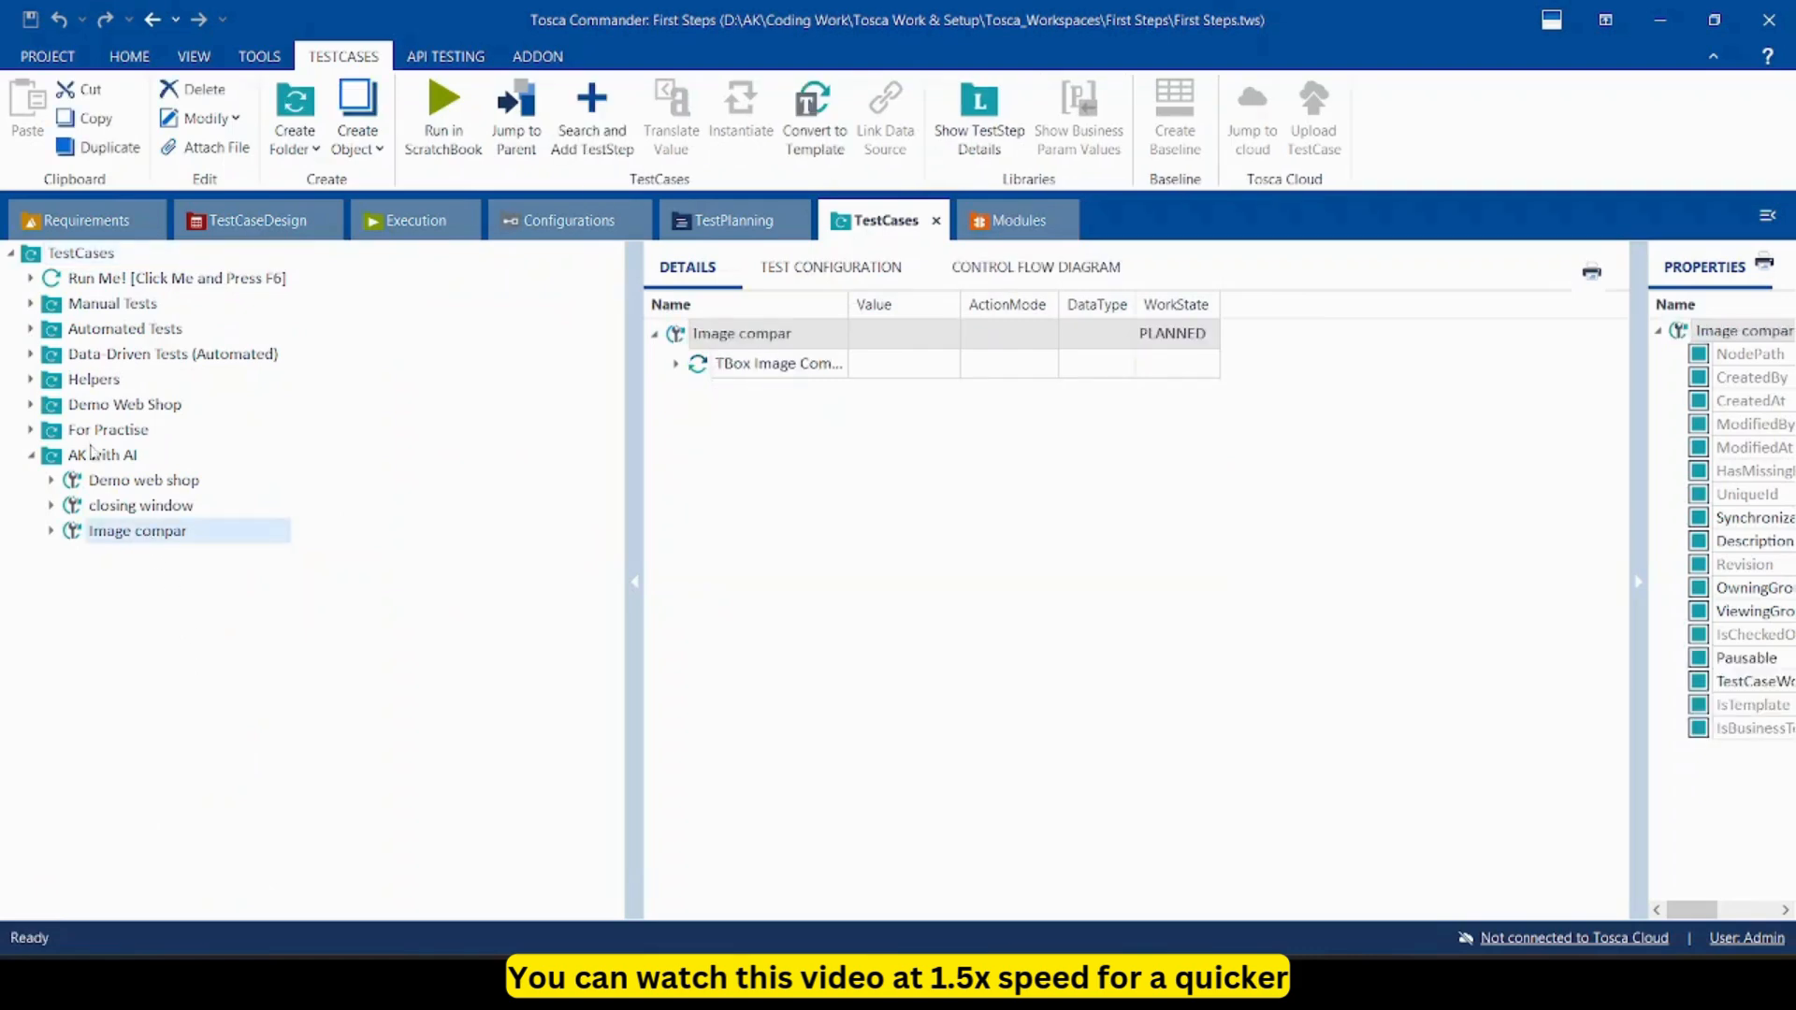
Create a test case named 'File Compare' in the AK with AI folder.
right_click(91, 455)
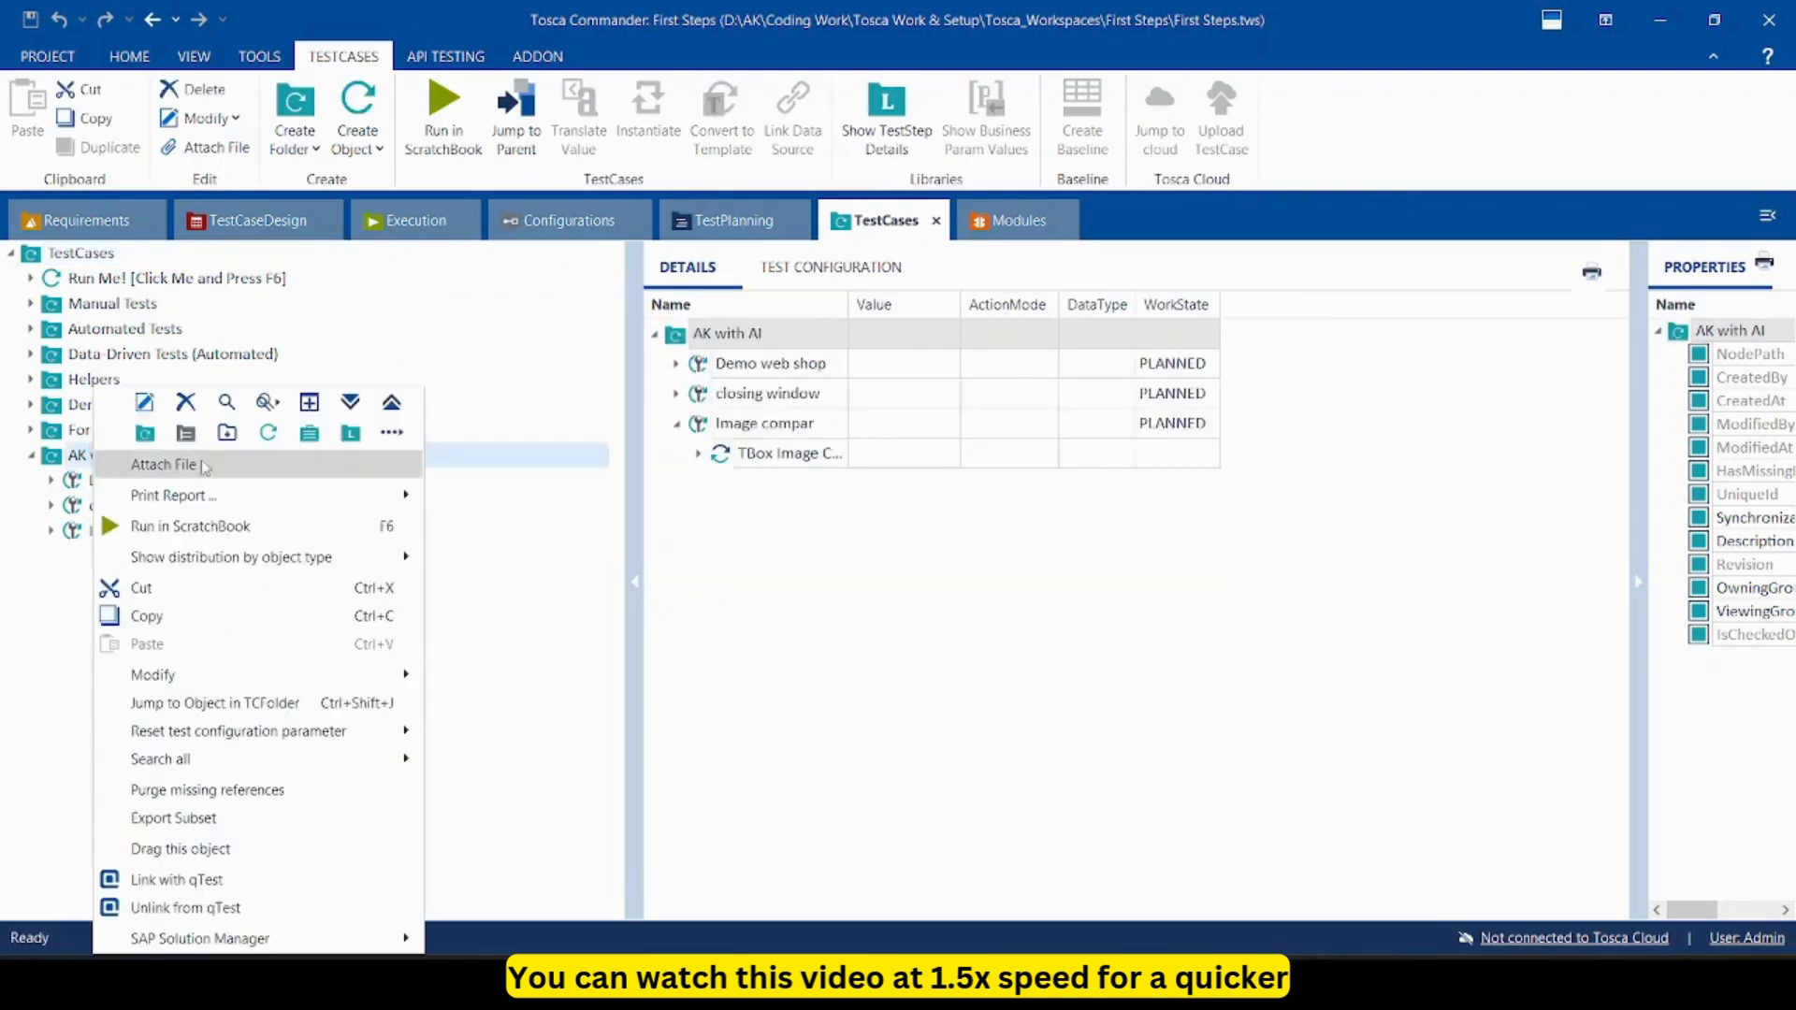
click(274, 446)
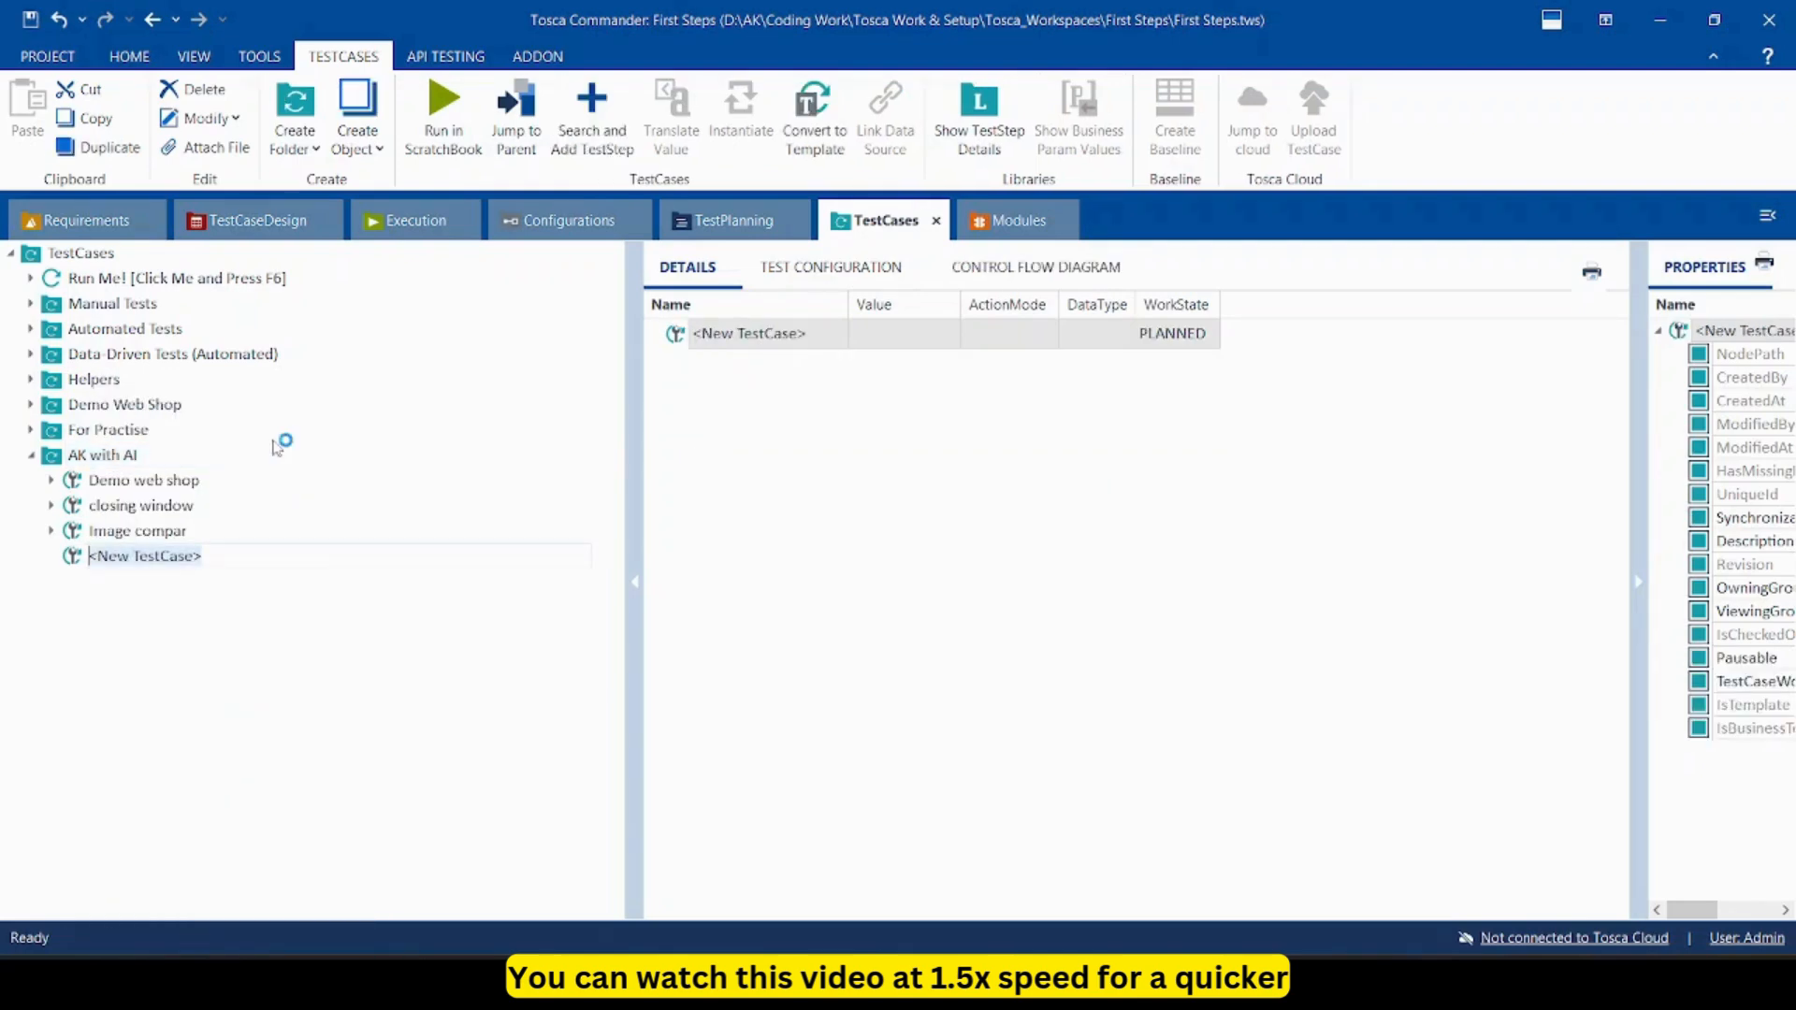
text(F)
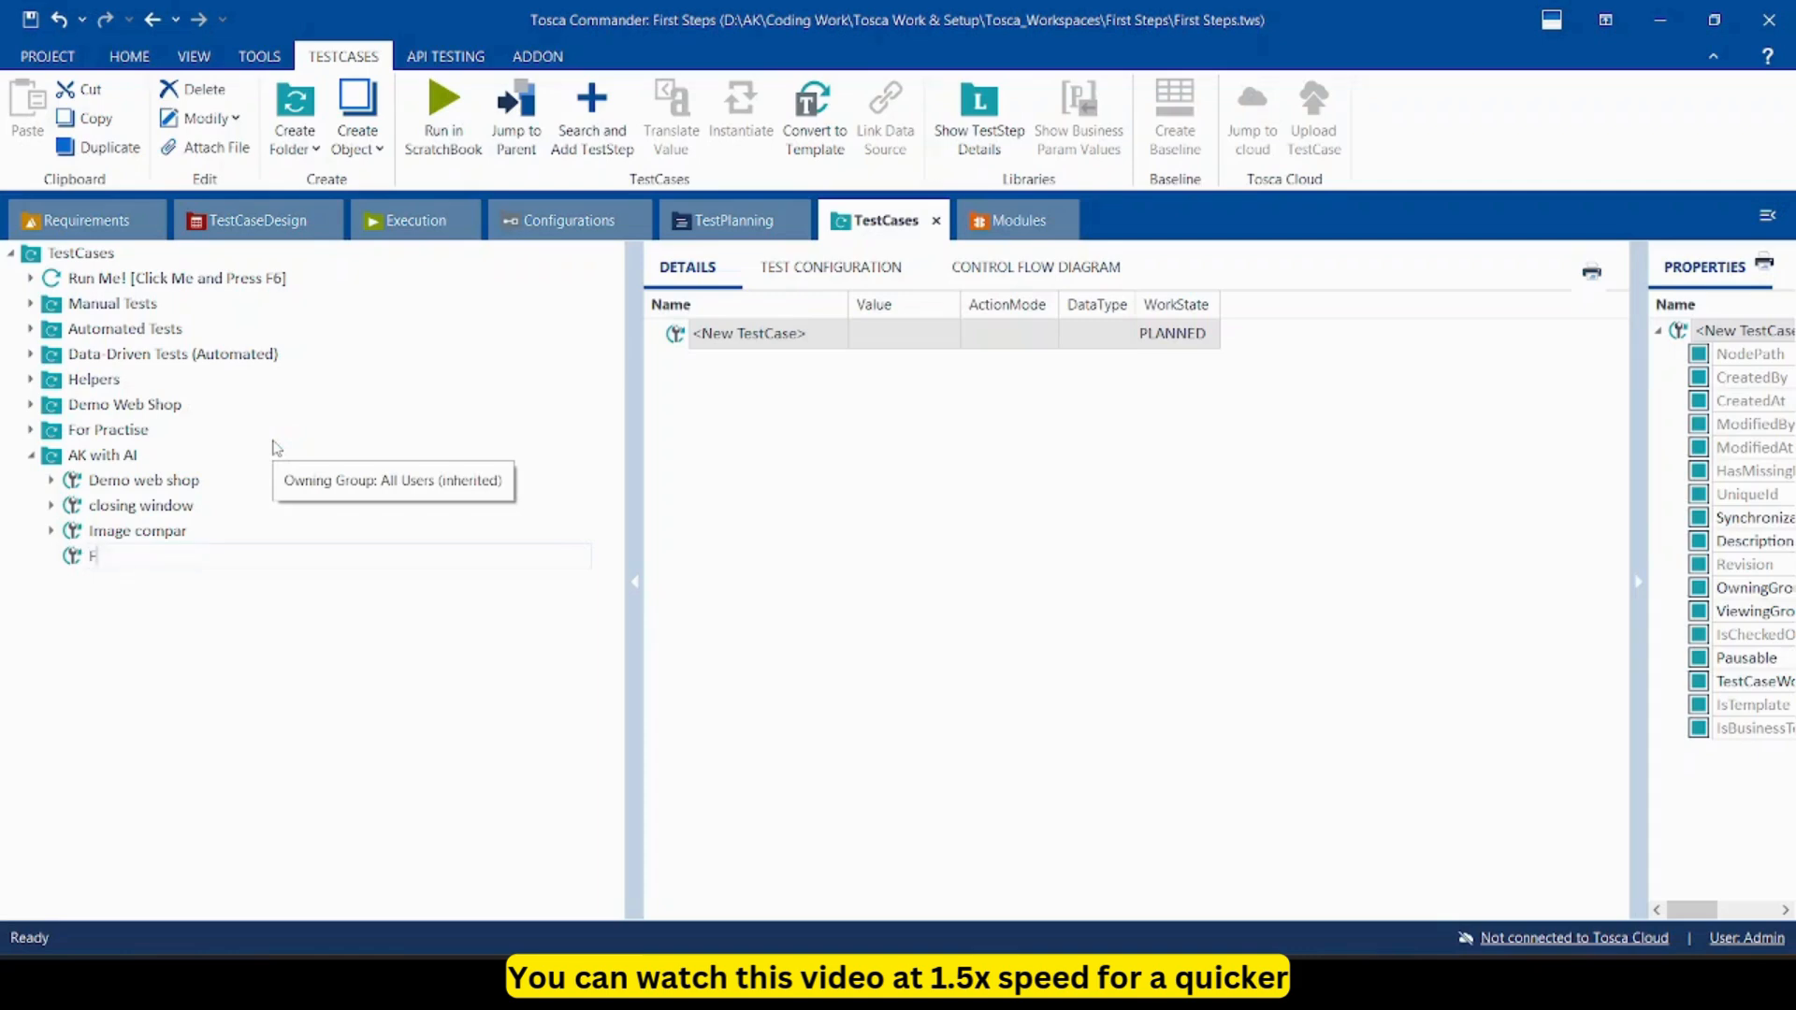
text(ile Compare)
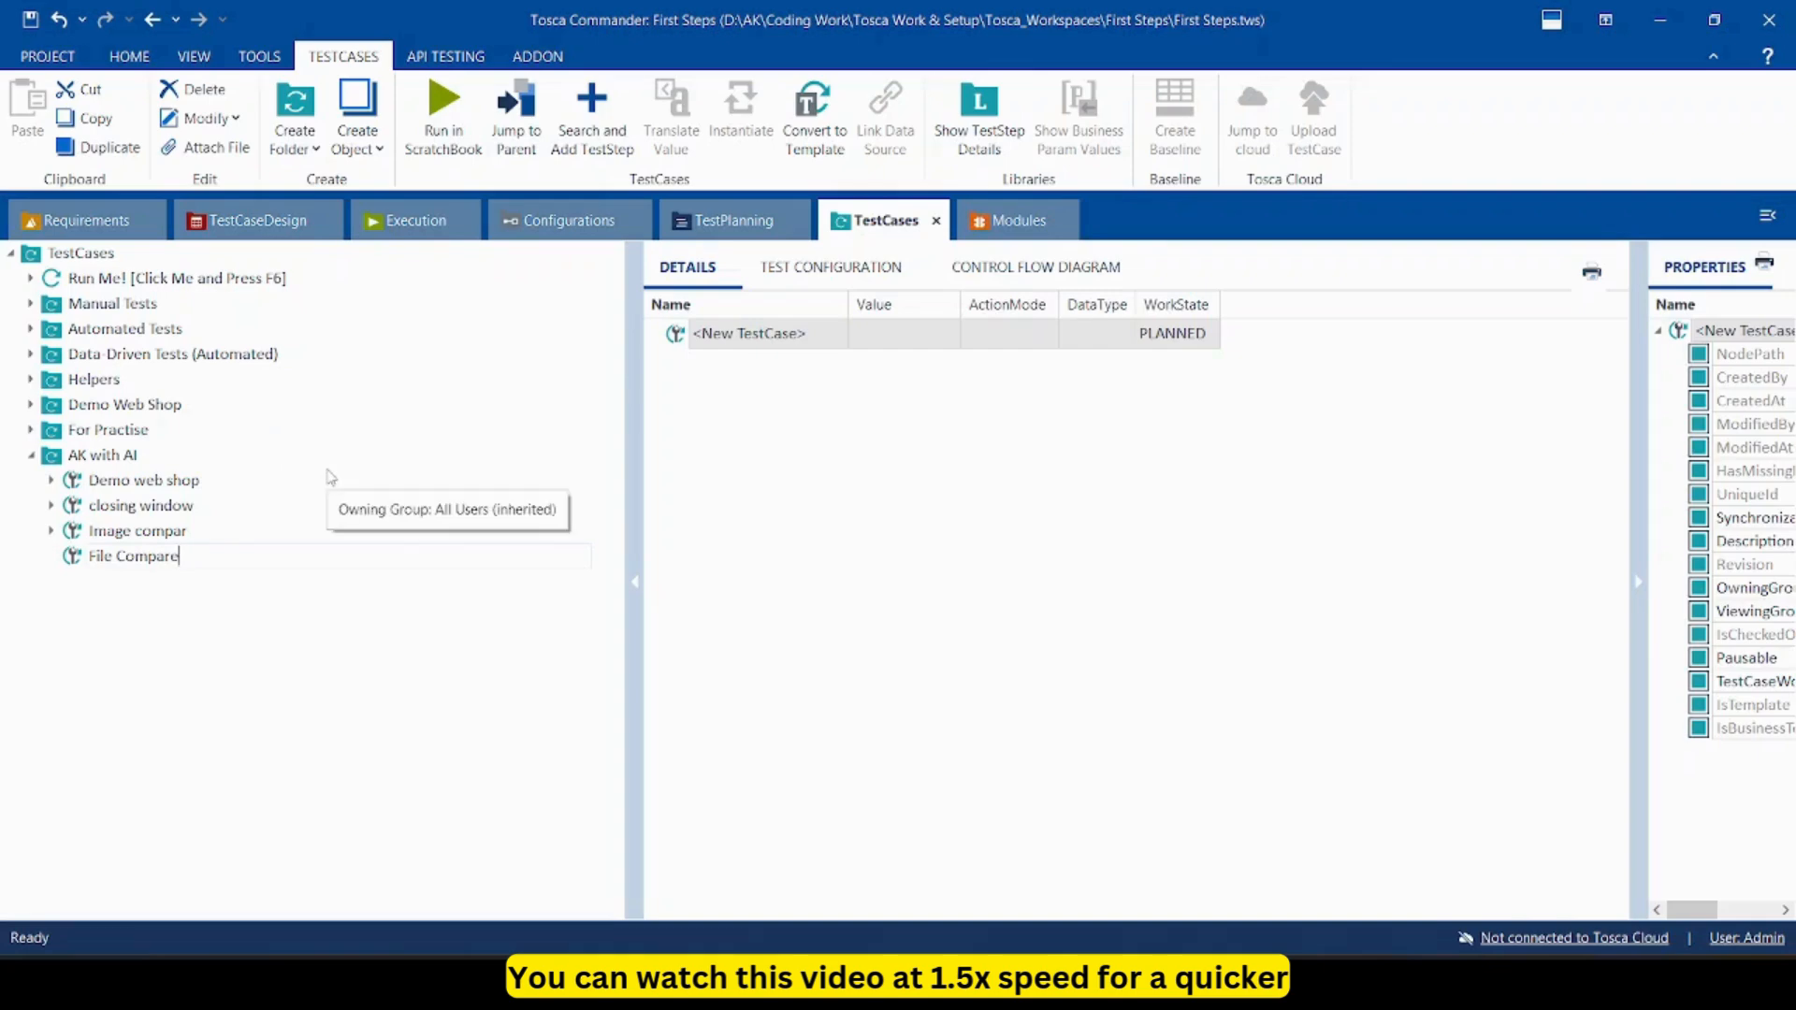
key(Return)
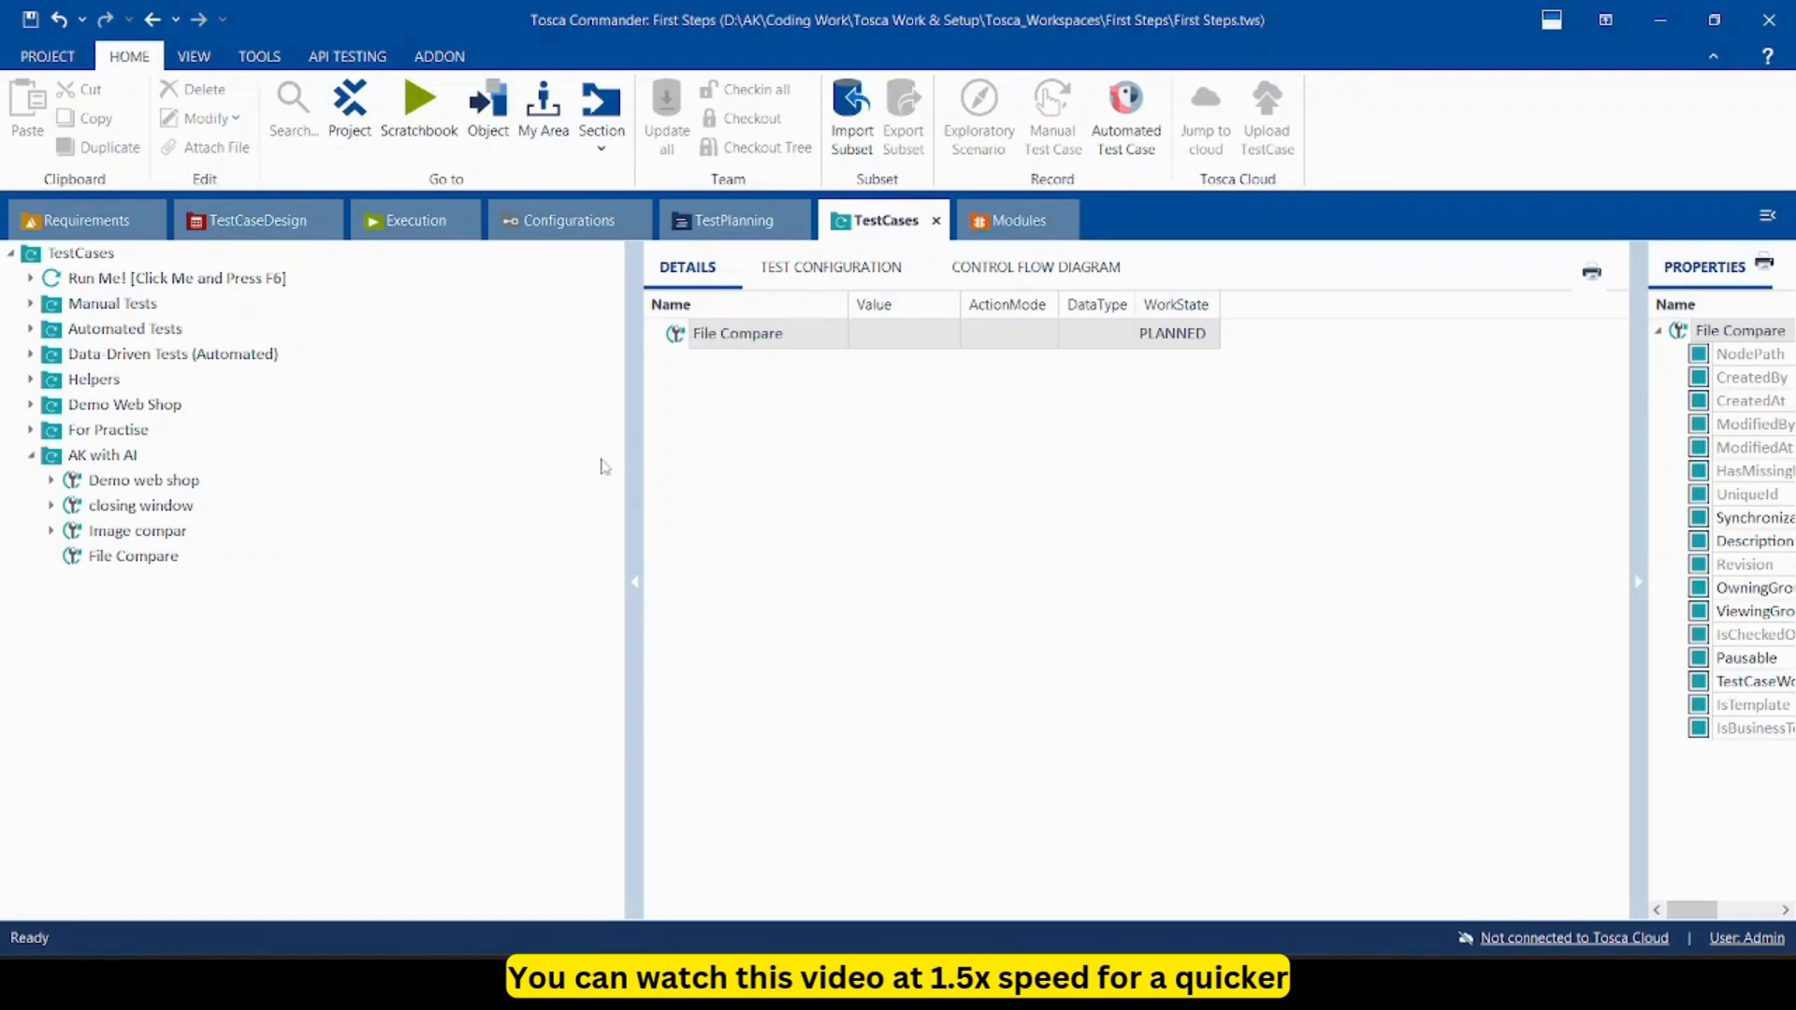
Drag the TBox File Compare module into File Compare, re-dock Modules, and select the new step.
click(1017, 224)
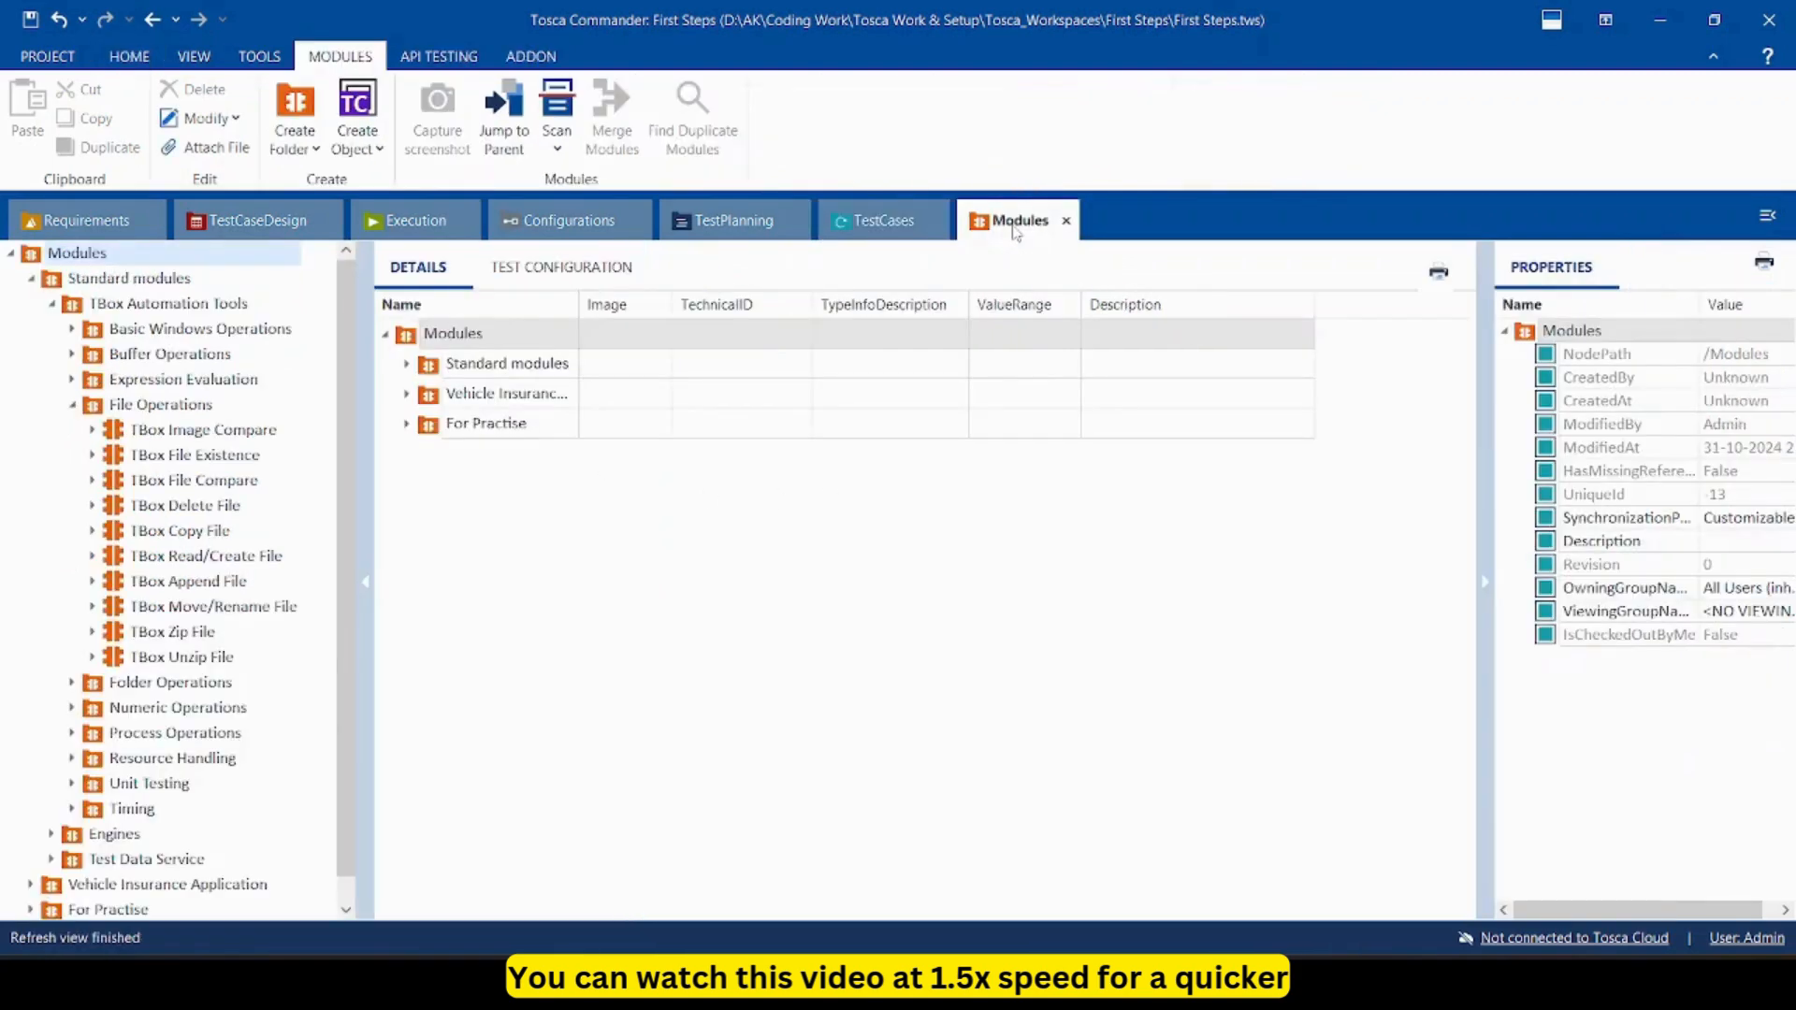
drag(1001, 228, 966, 411)
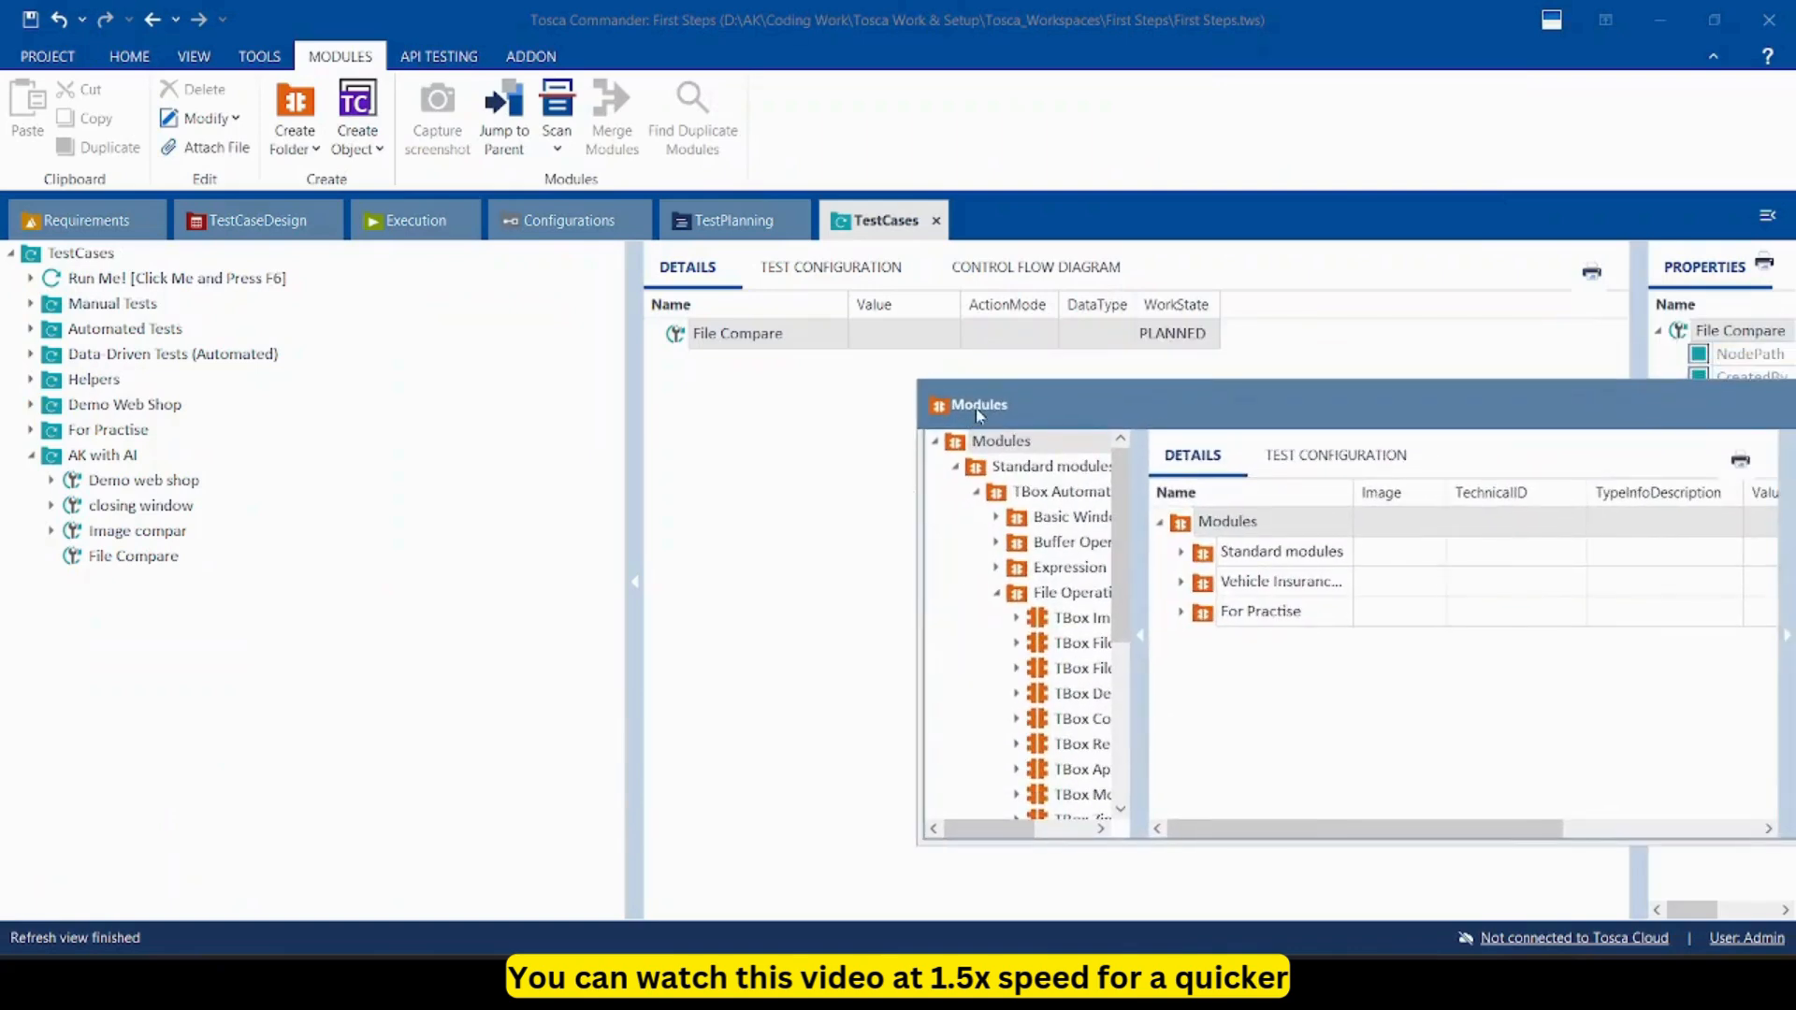
click(1063, 670)
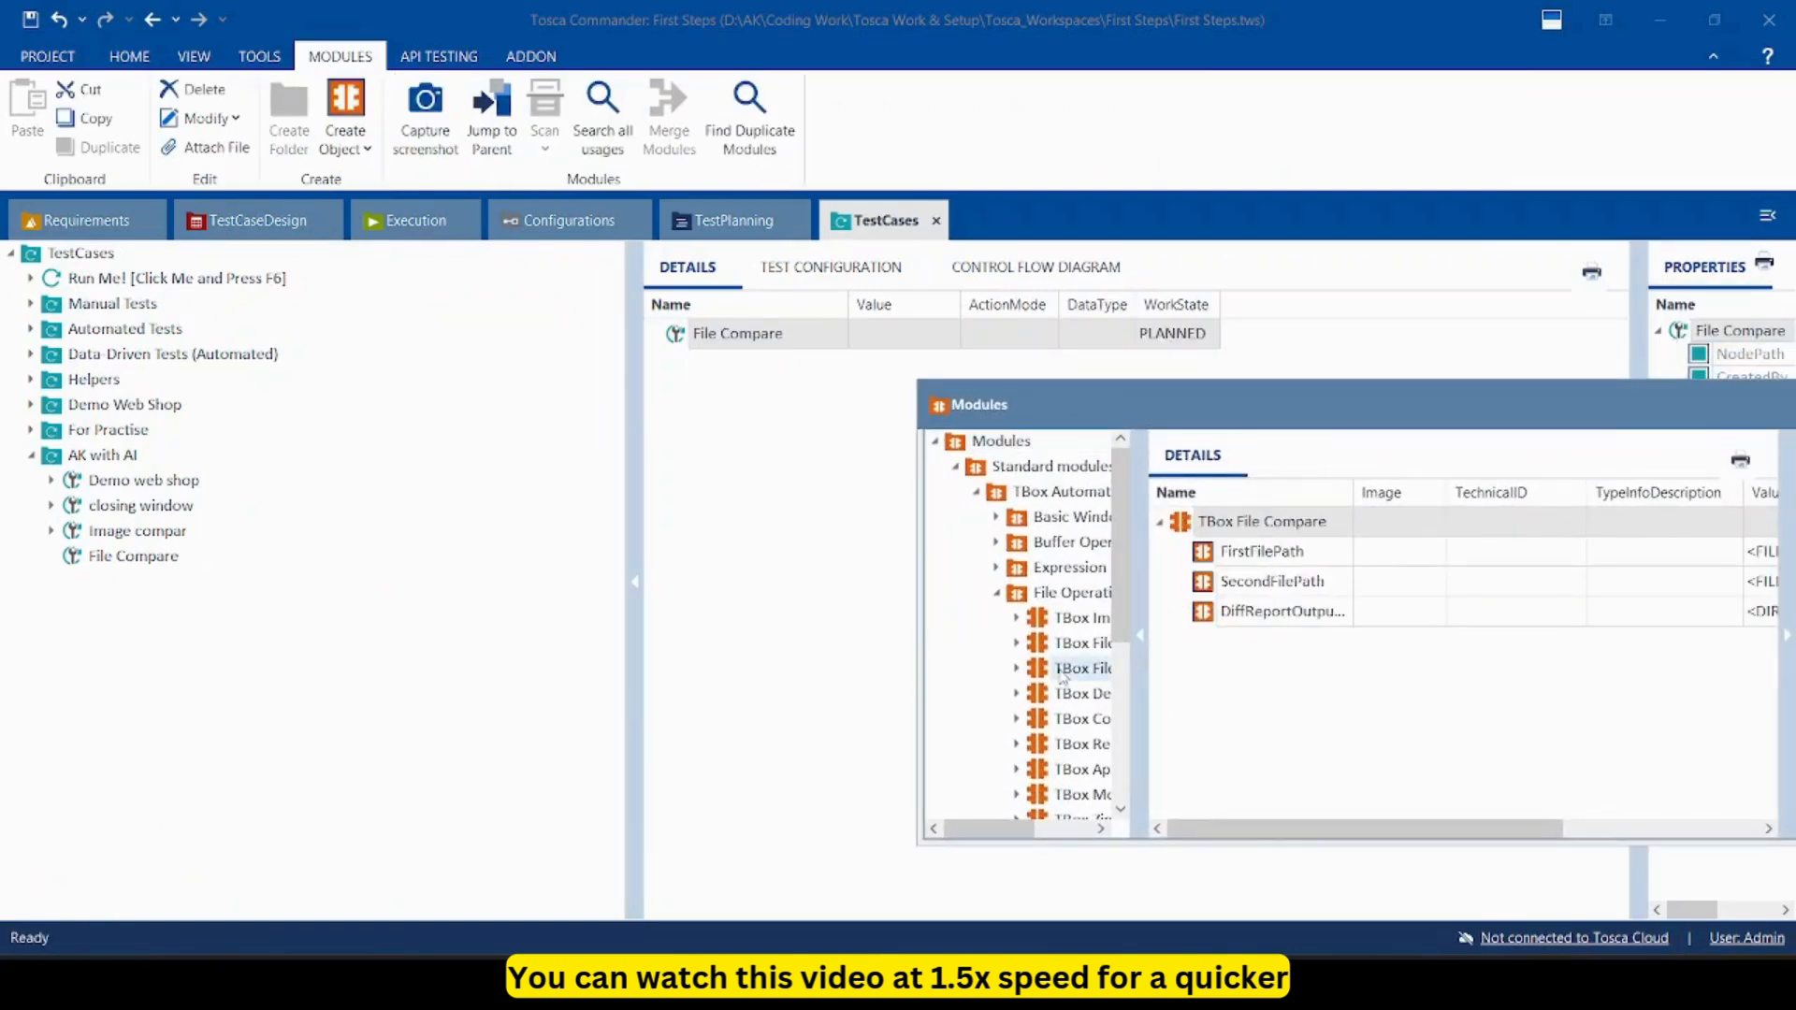
drag(1064, 671, 128, 563)
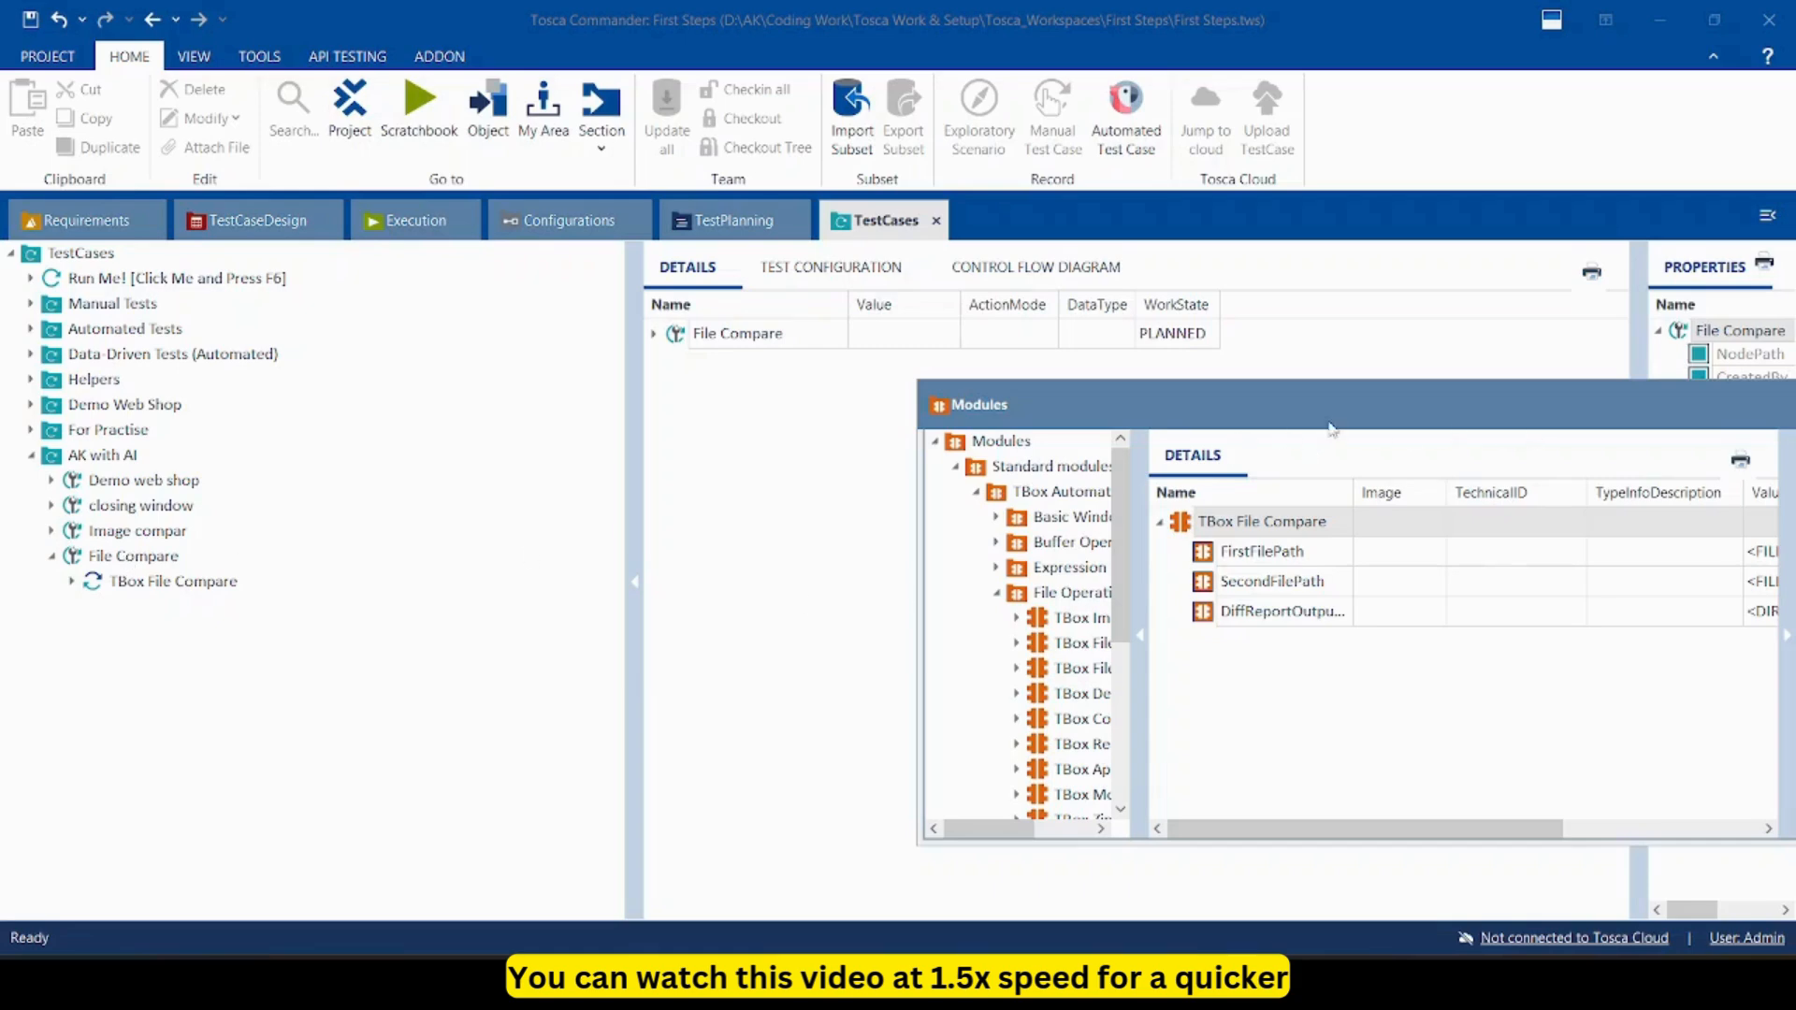
drag(1331, 413, 1375, 234)
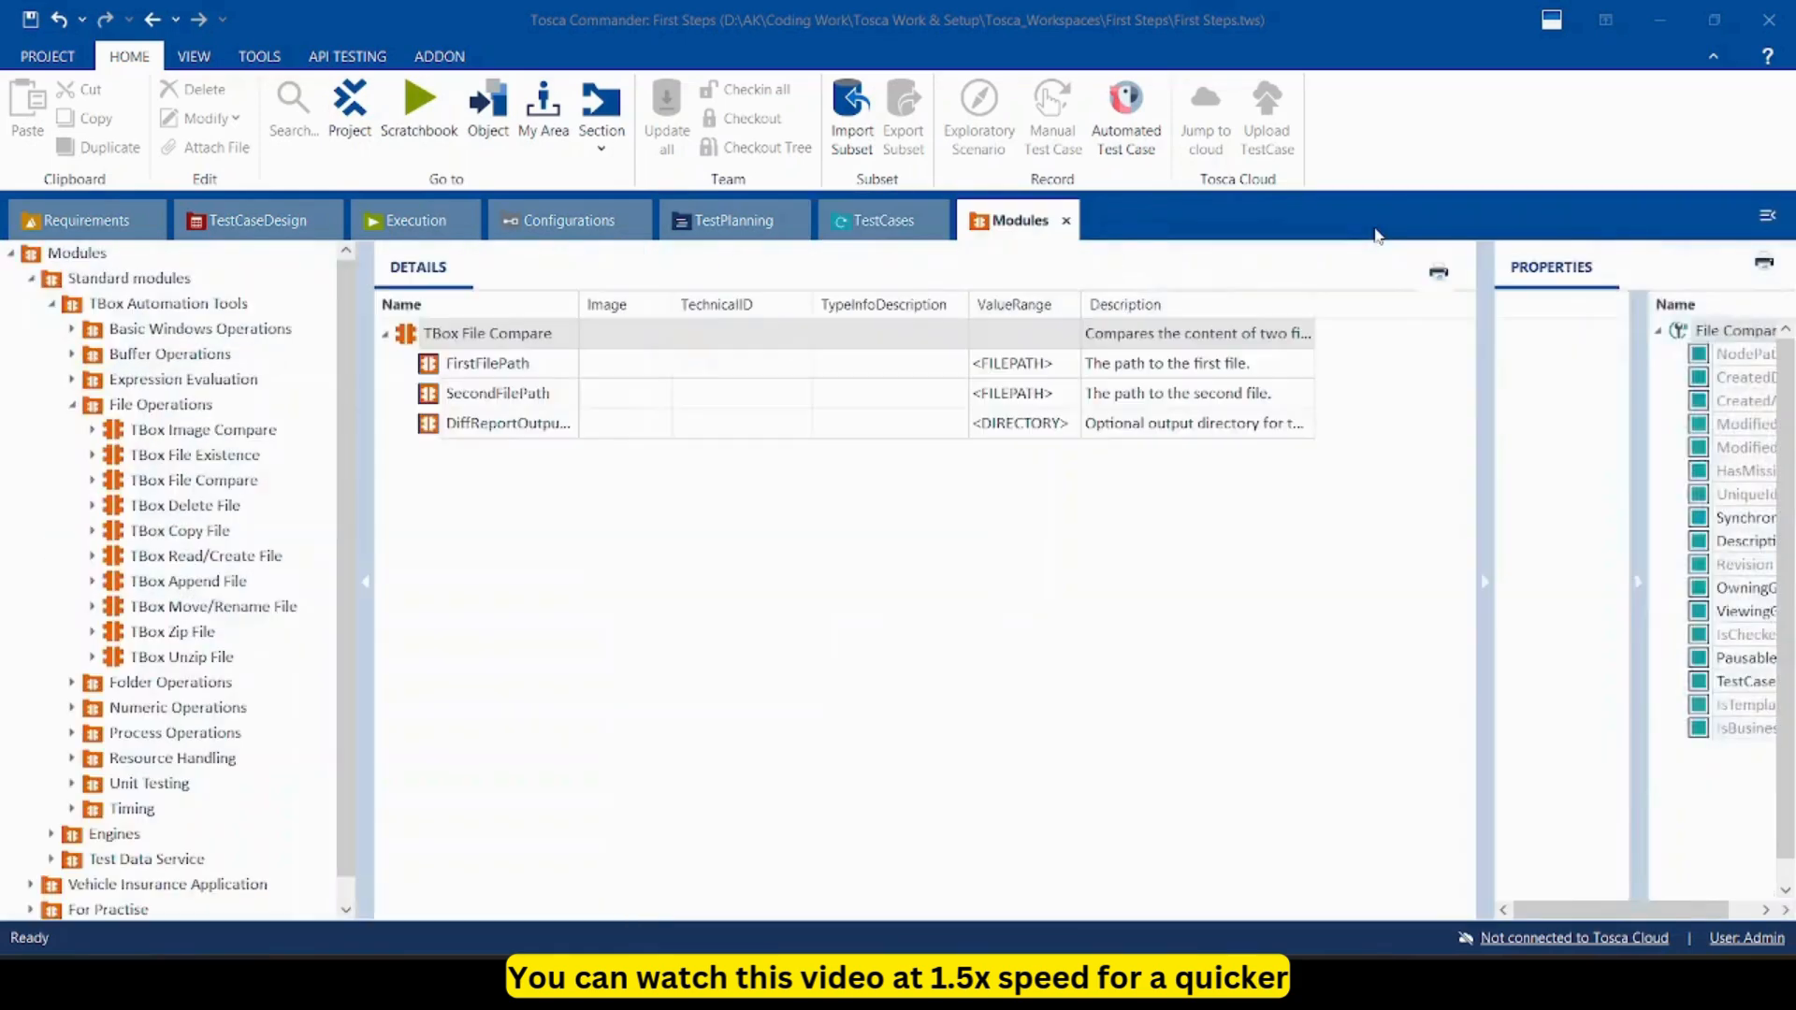
click(884, 220)
click(216, 582)
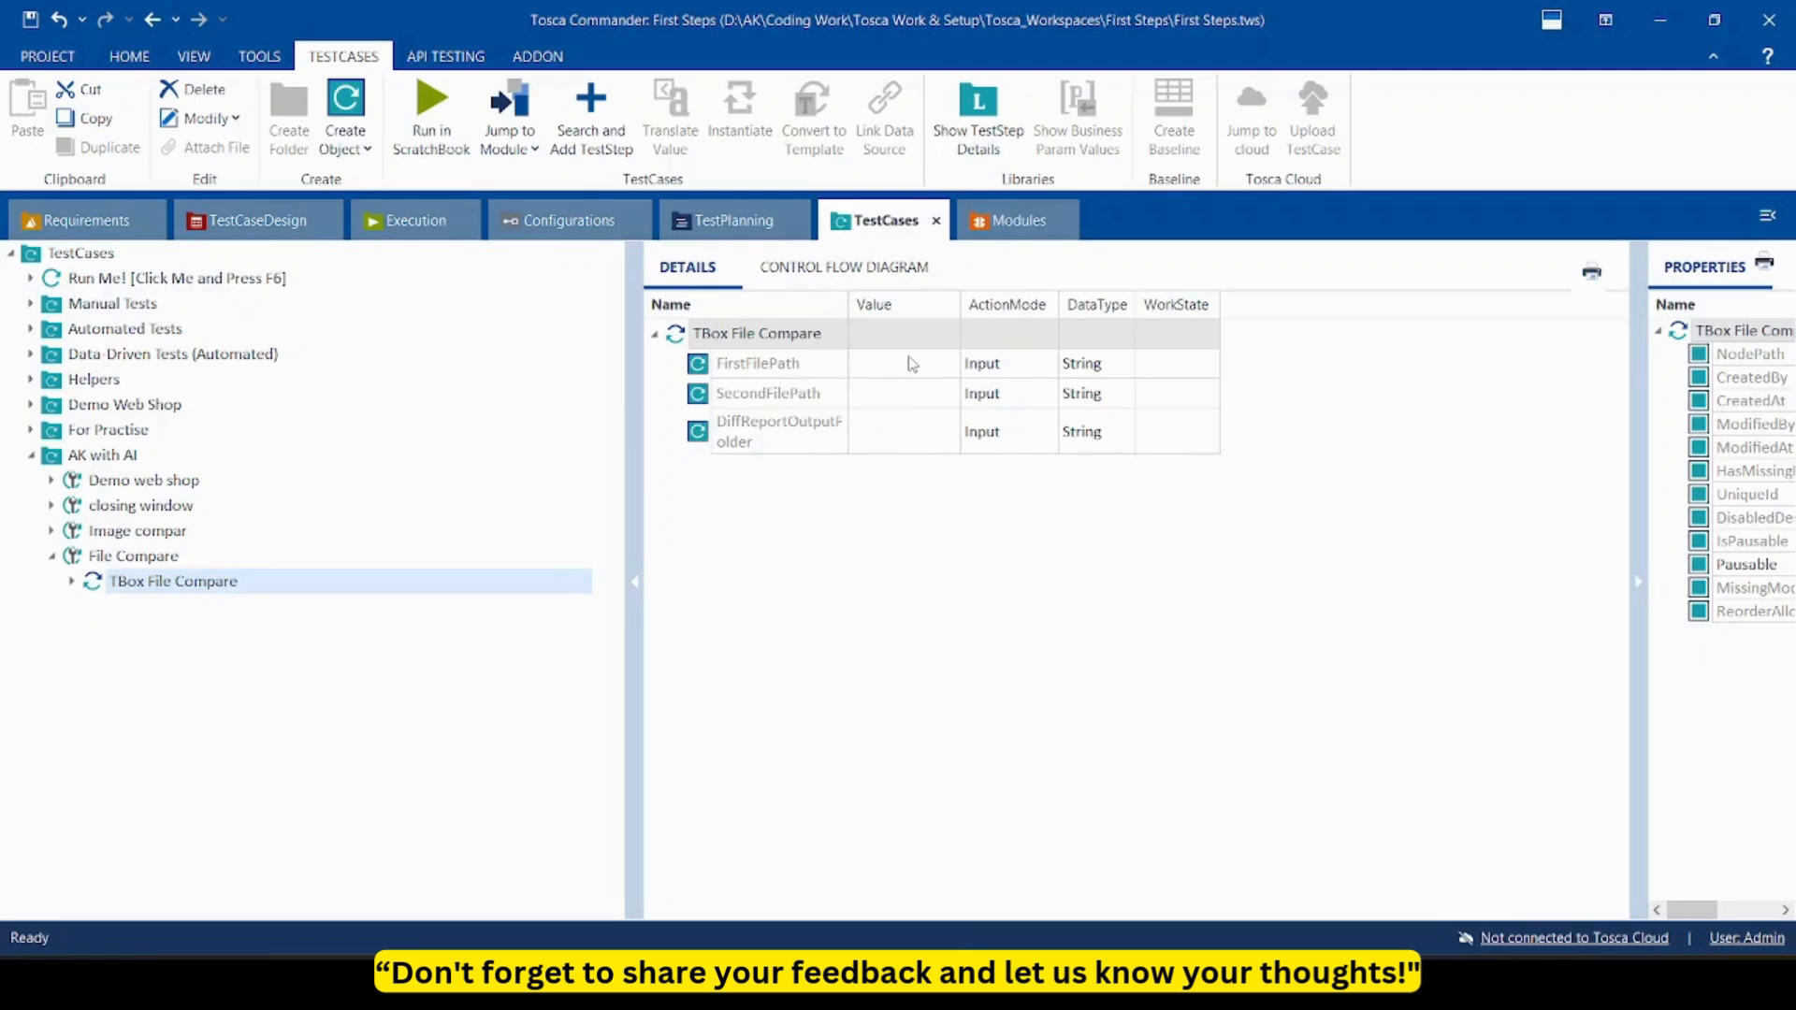
Set FirstFilePath to last month's newest PDF in the Downloads folder.
click(900, 369)
click(900, 370)
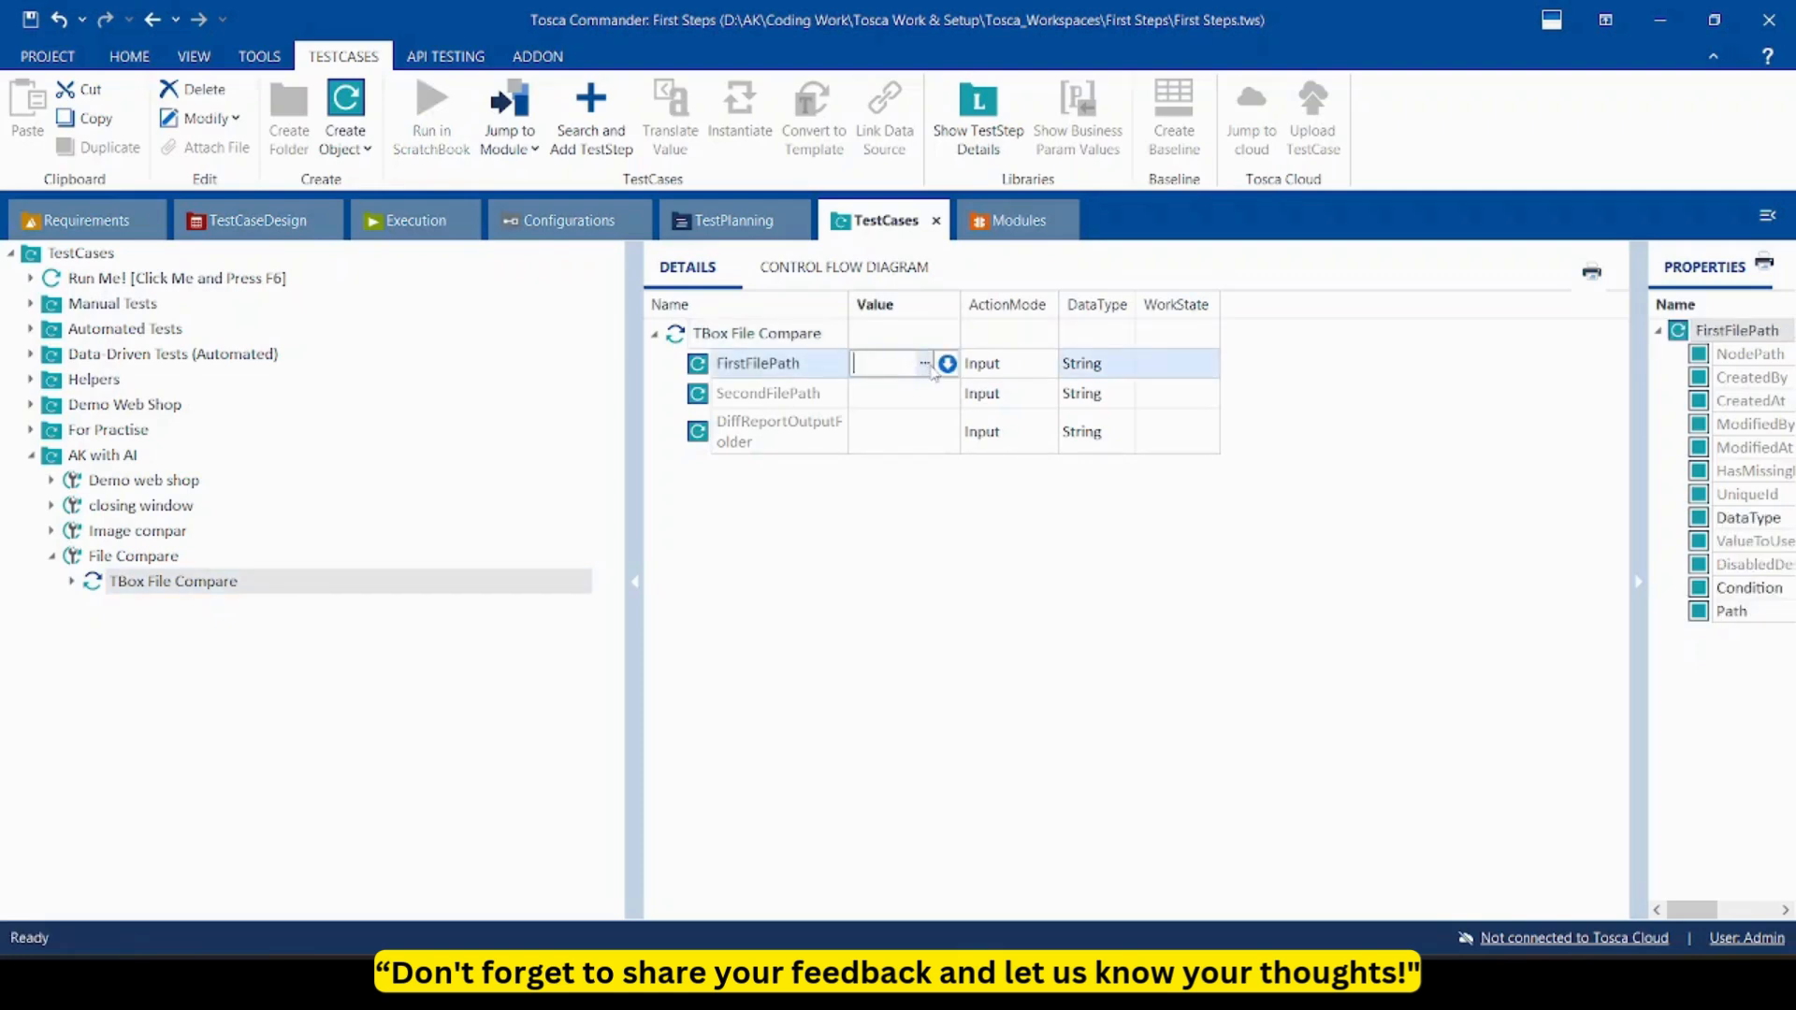
click(926, 365)
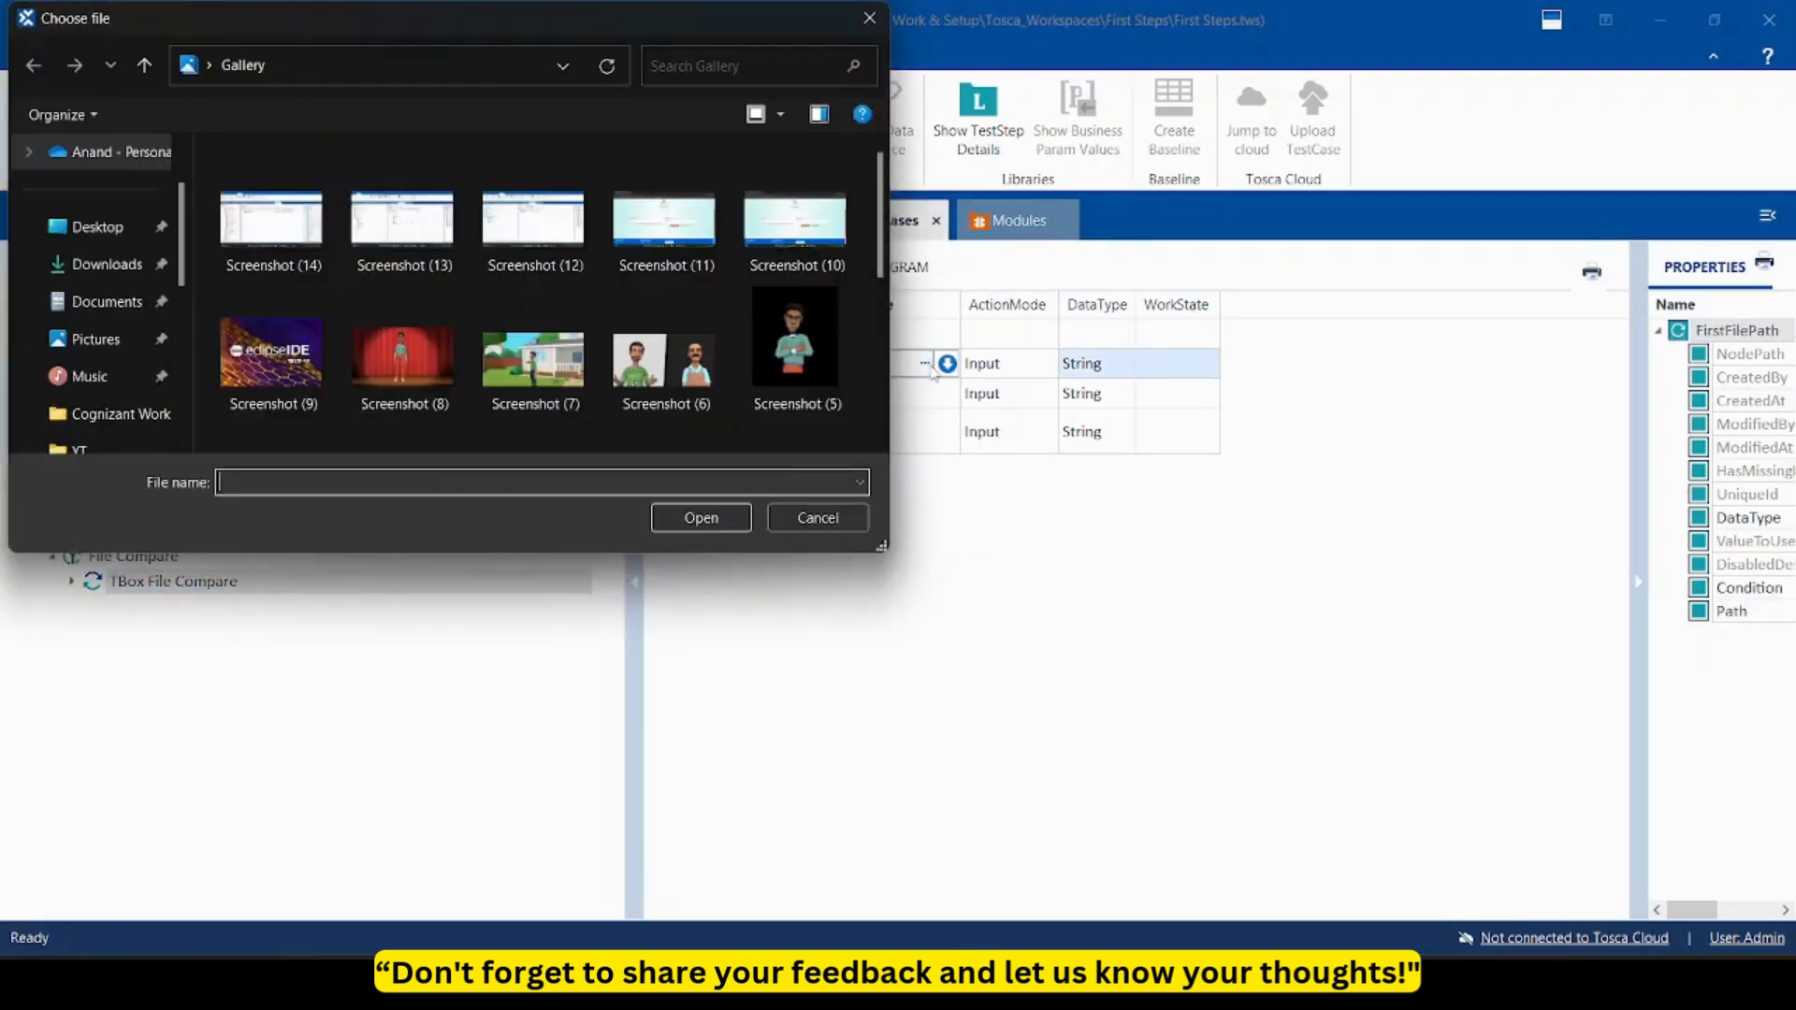
click(108, 281)
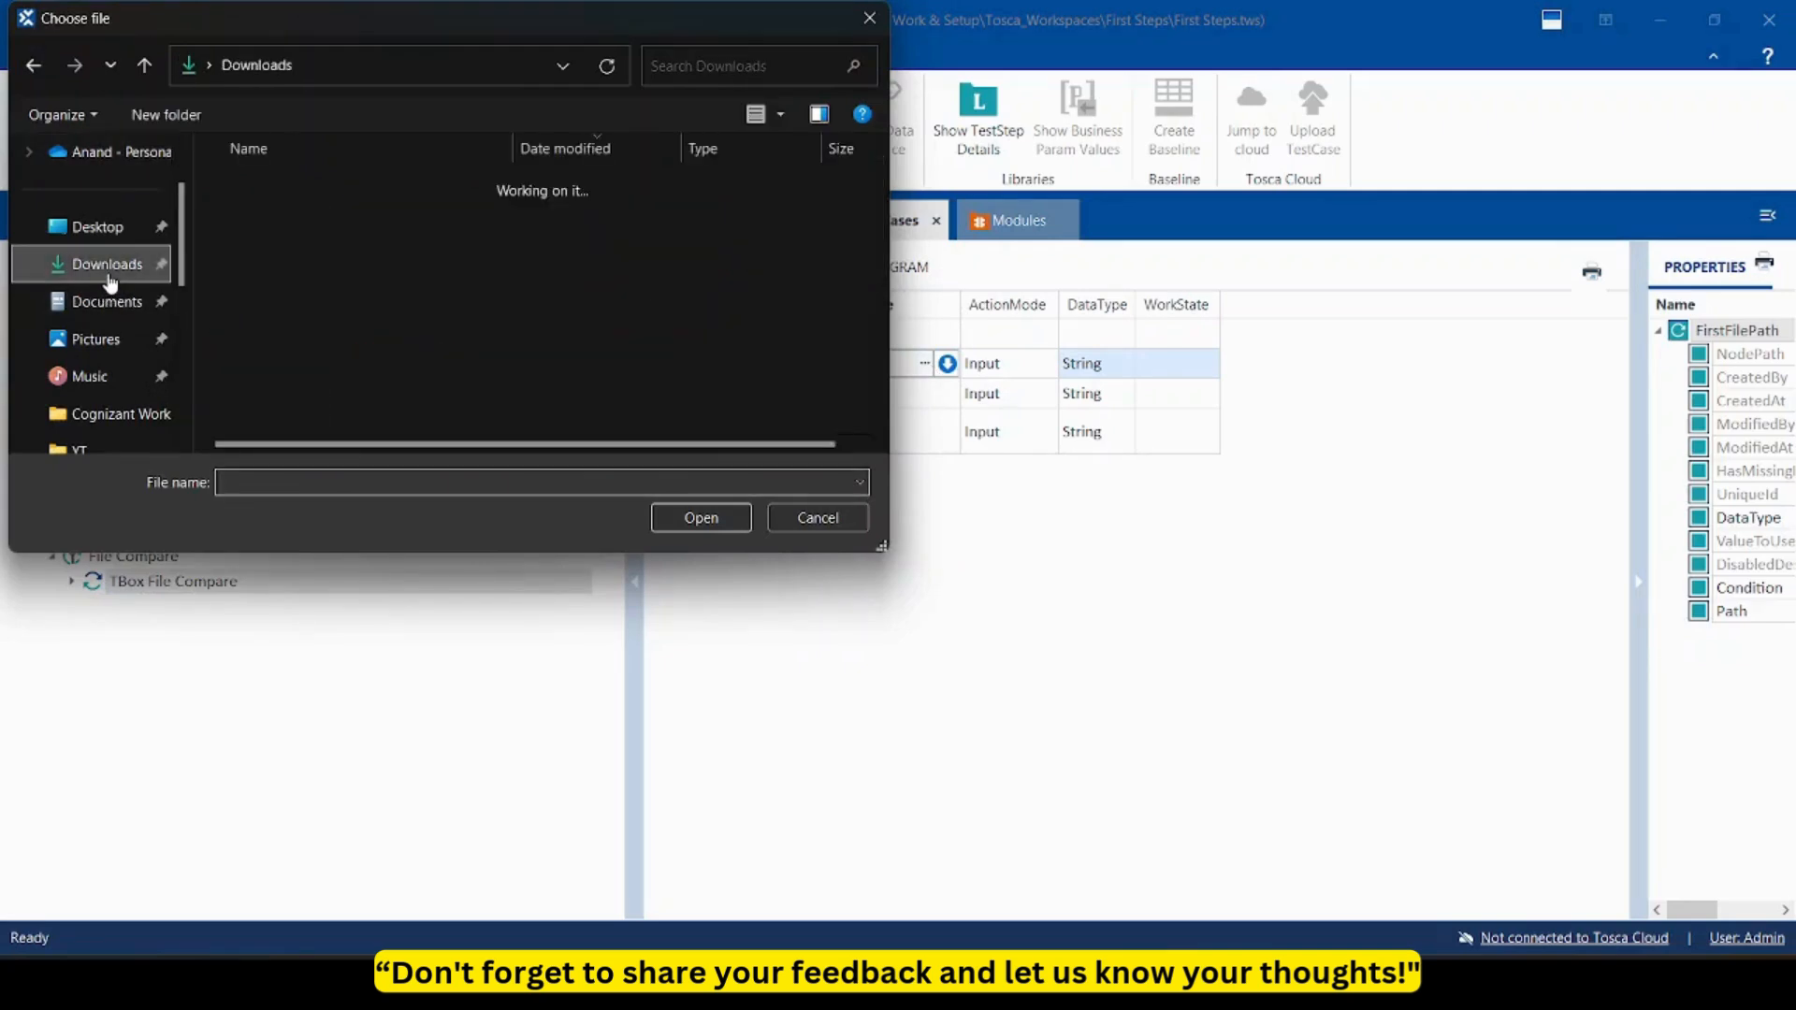
scroll(407, 357, down, 1)
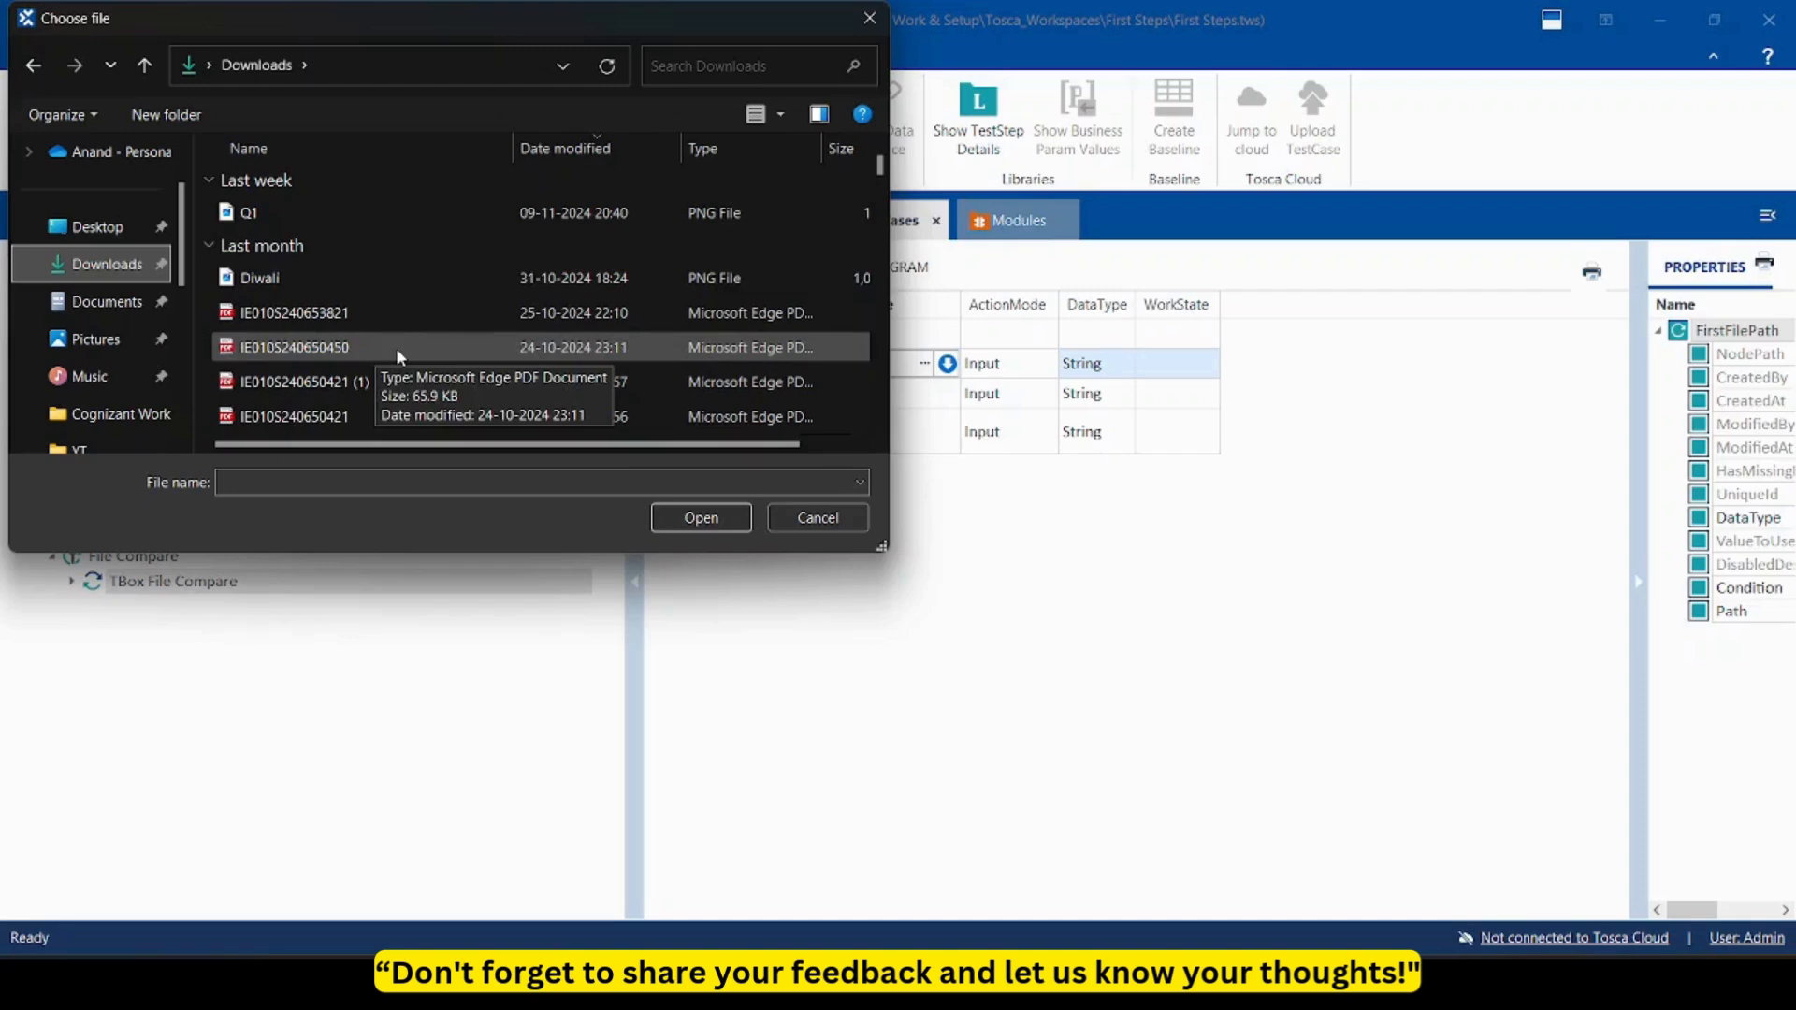
click(389, 308)
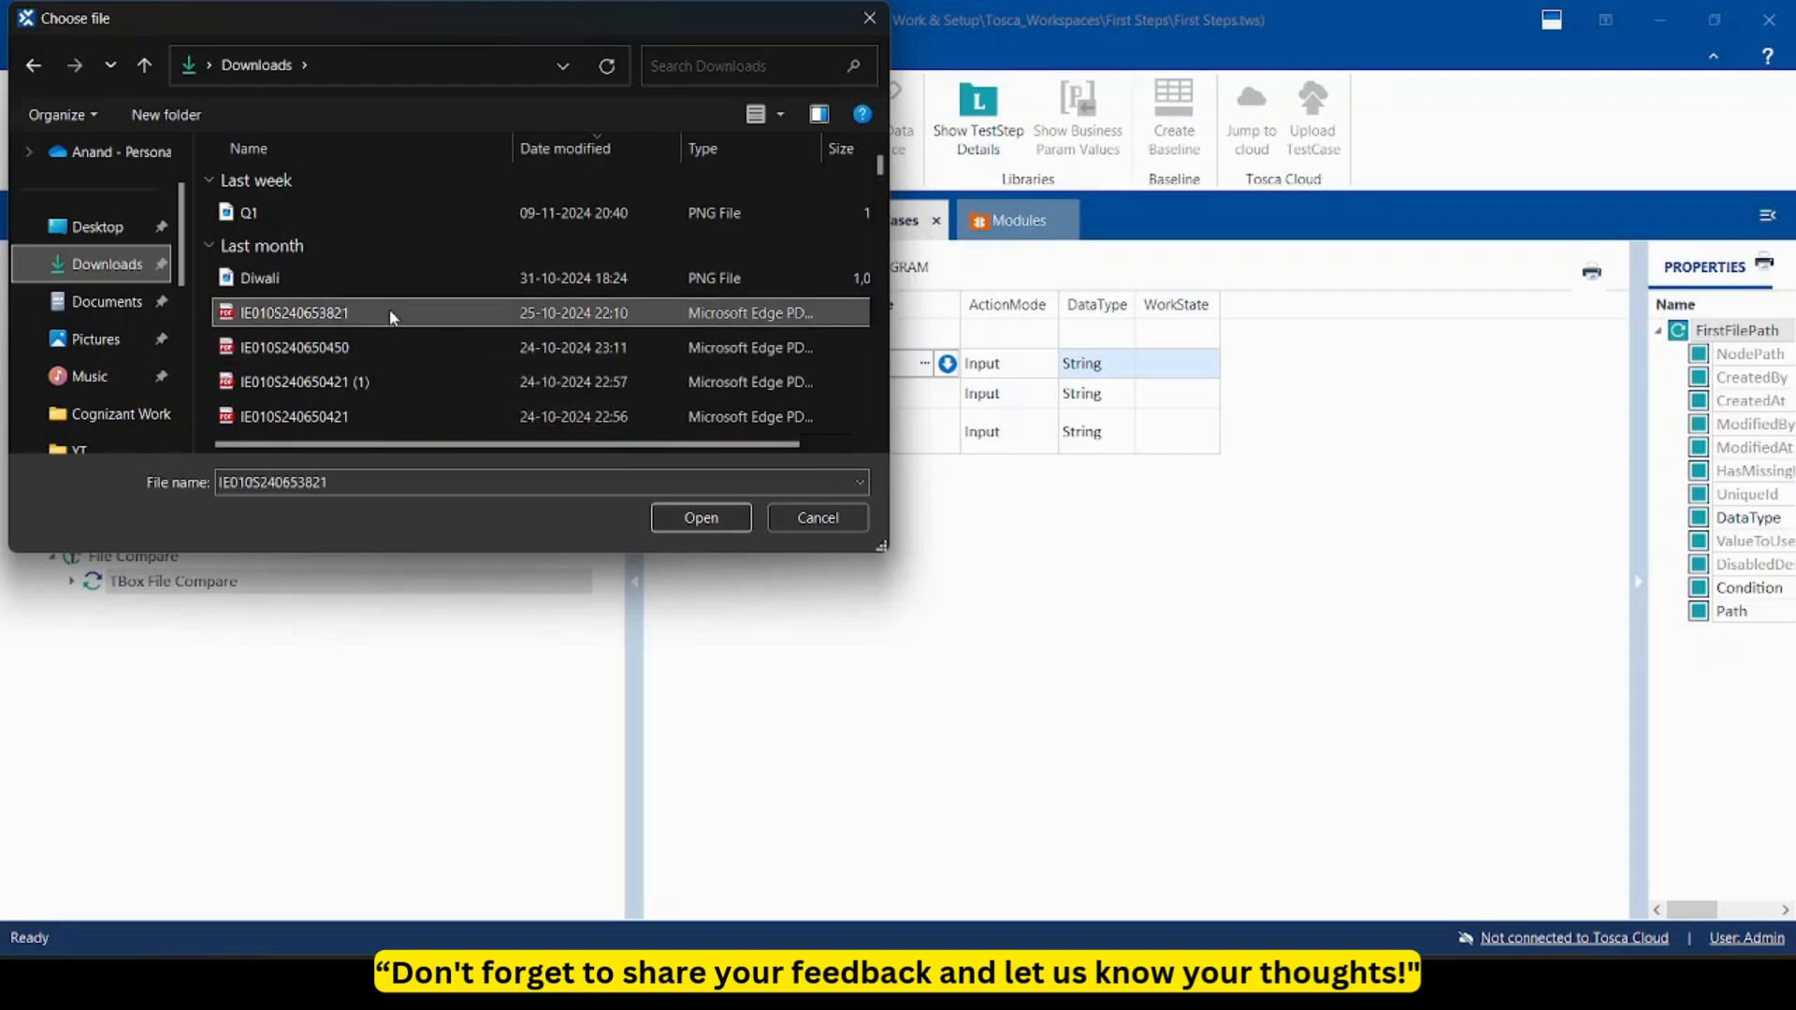
click(682, 520)
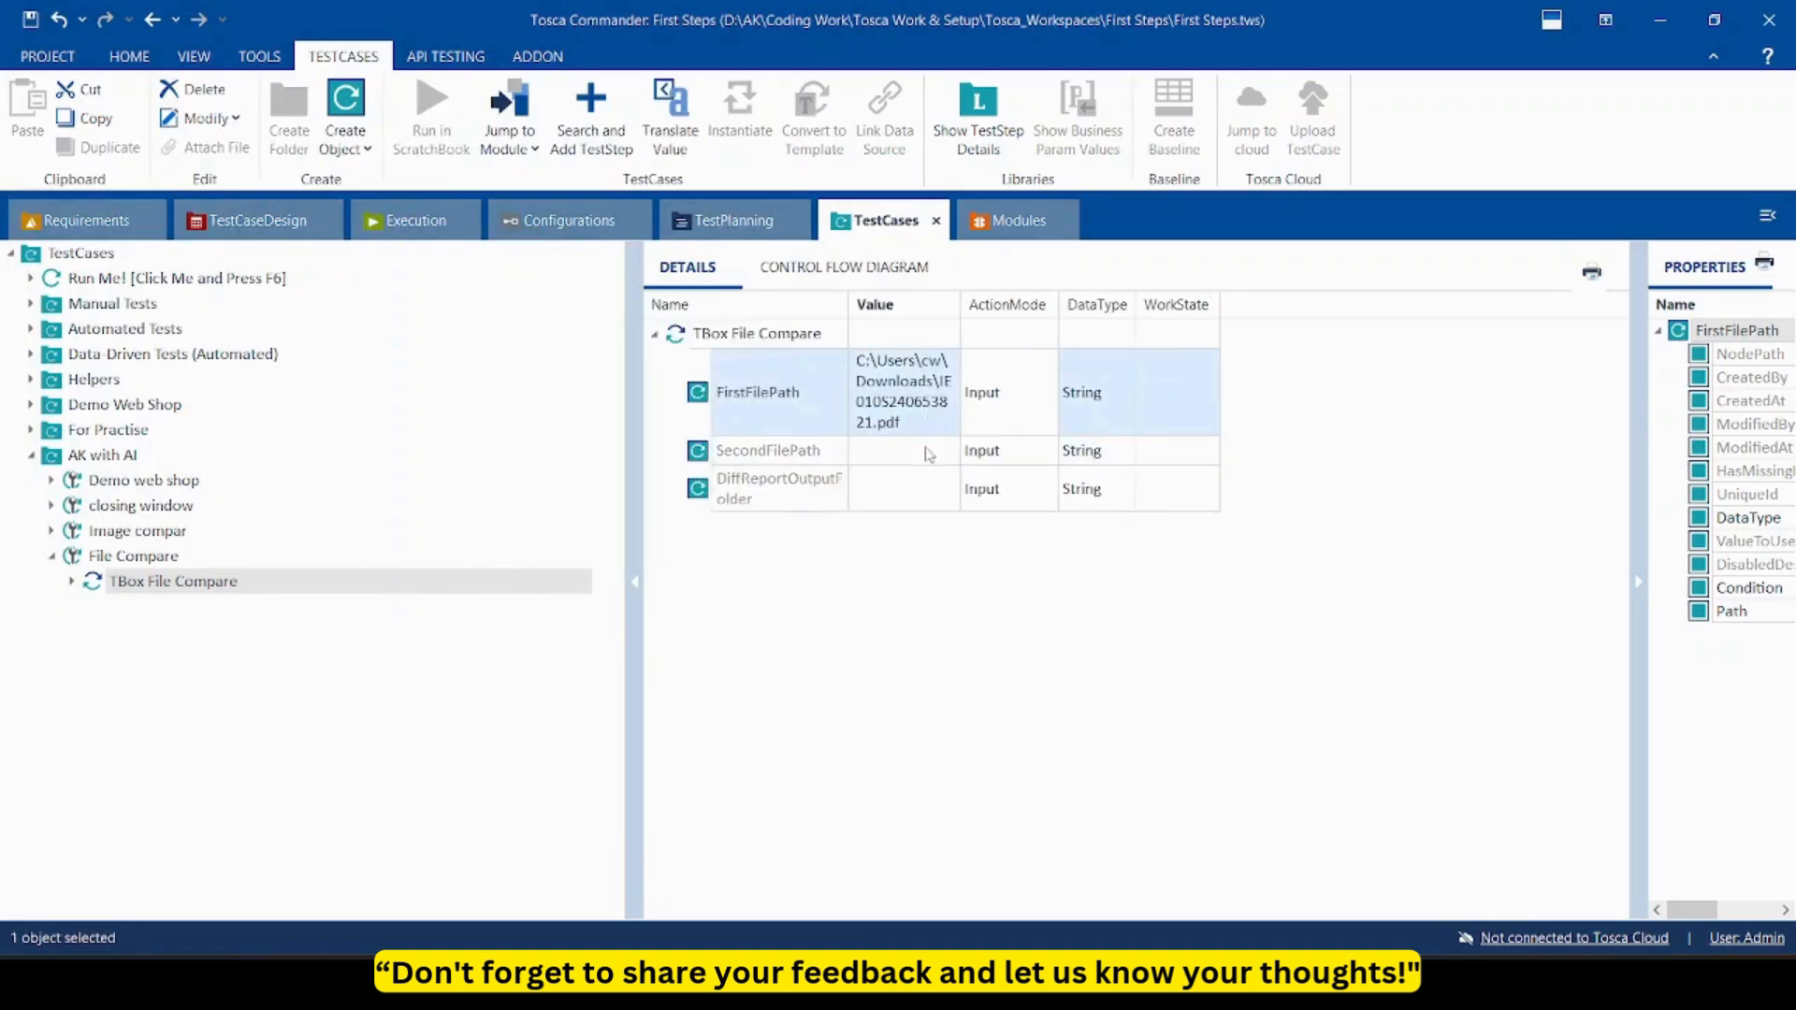
Set SecondFilePath to that same Downloads PDF and commit the value.
click(926, 457)
click(924, 450)
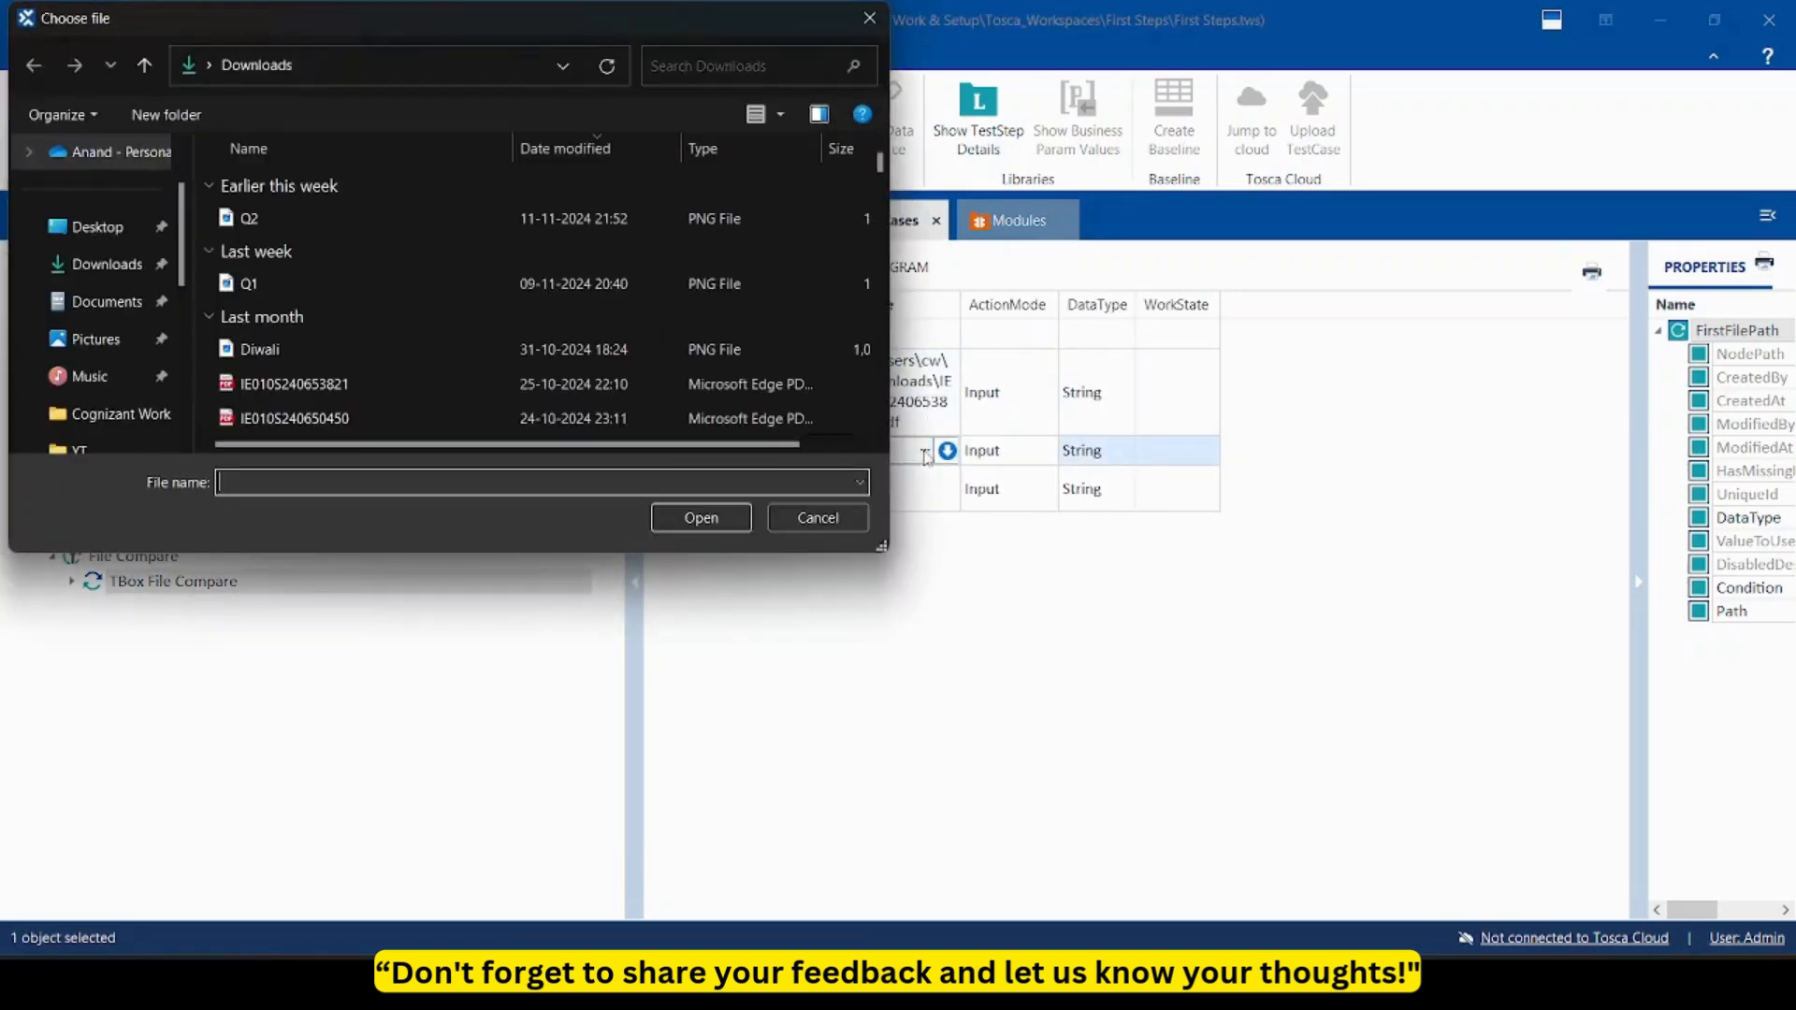
click(631, 380)
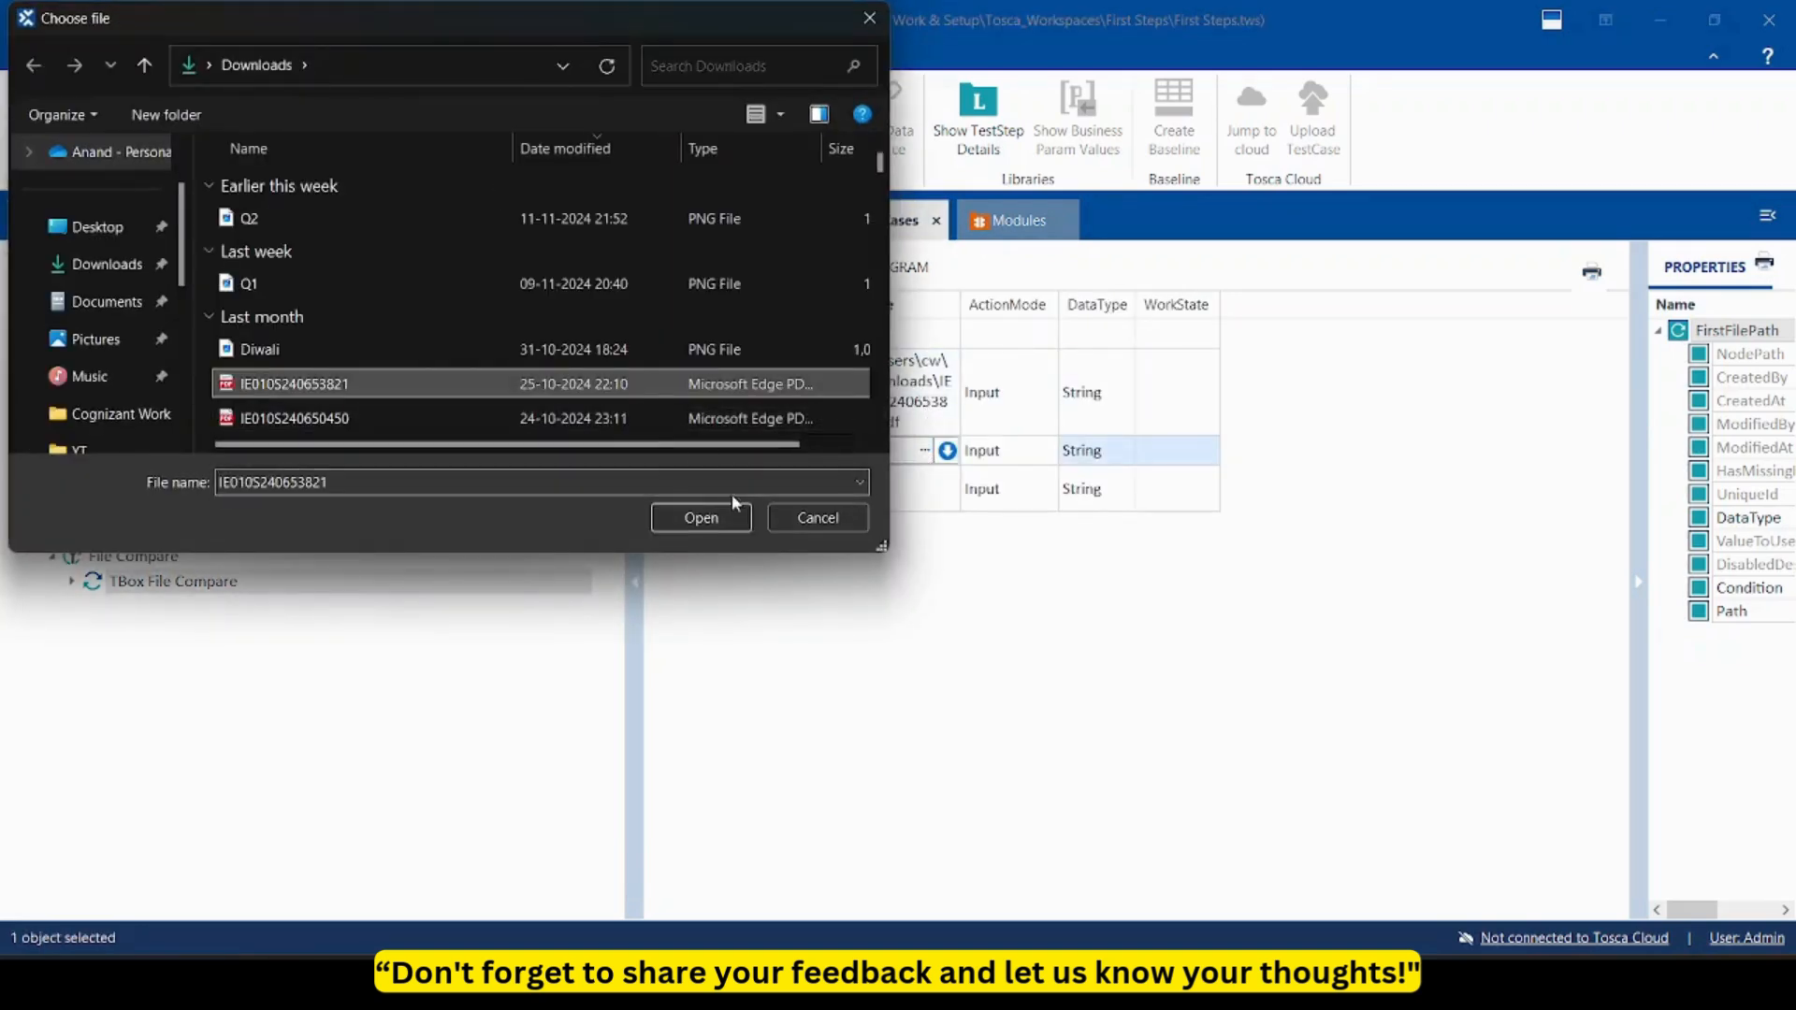
click(728, 524)
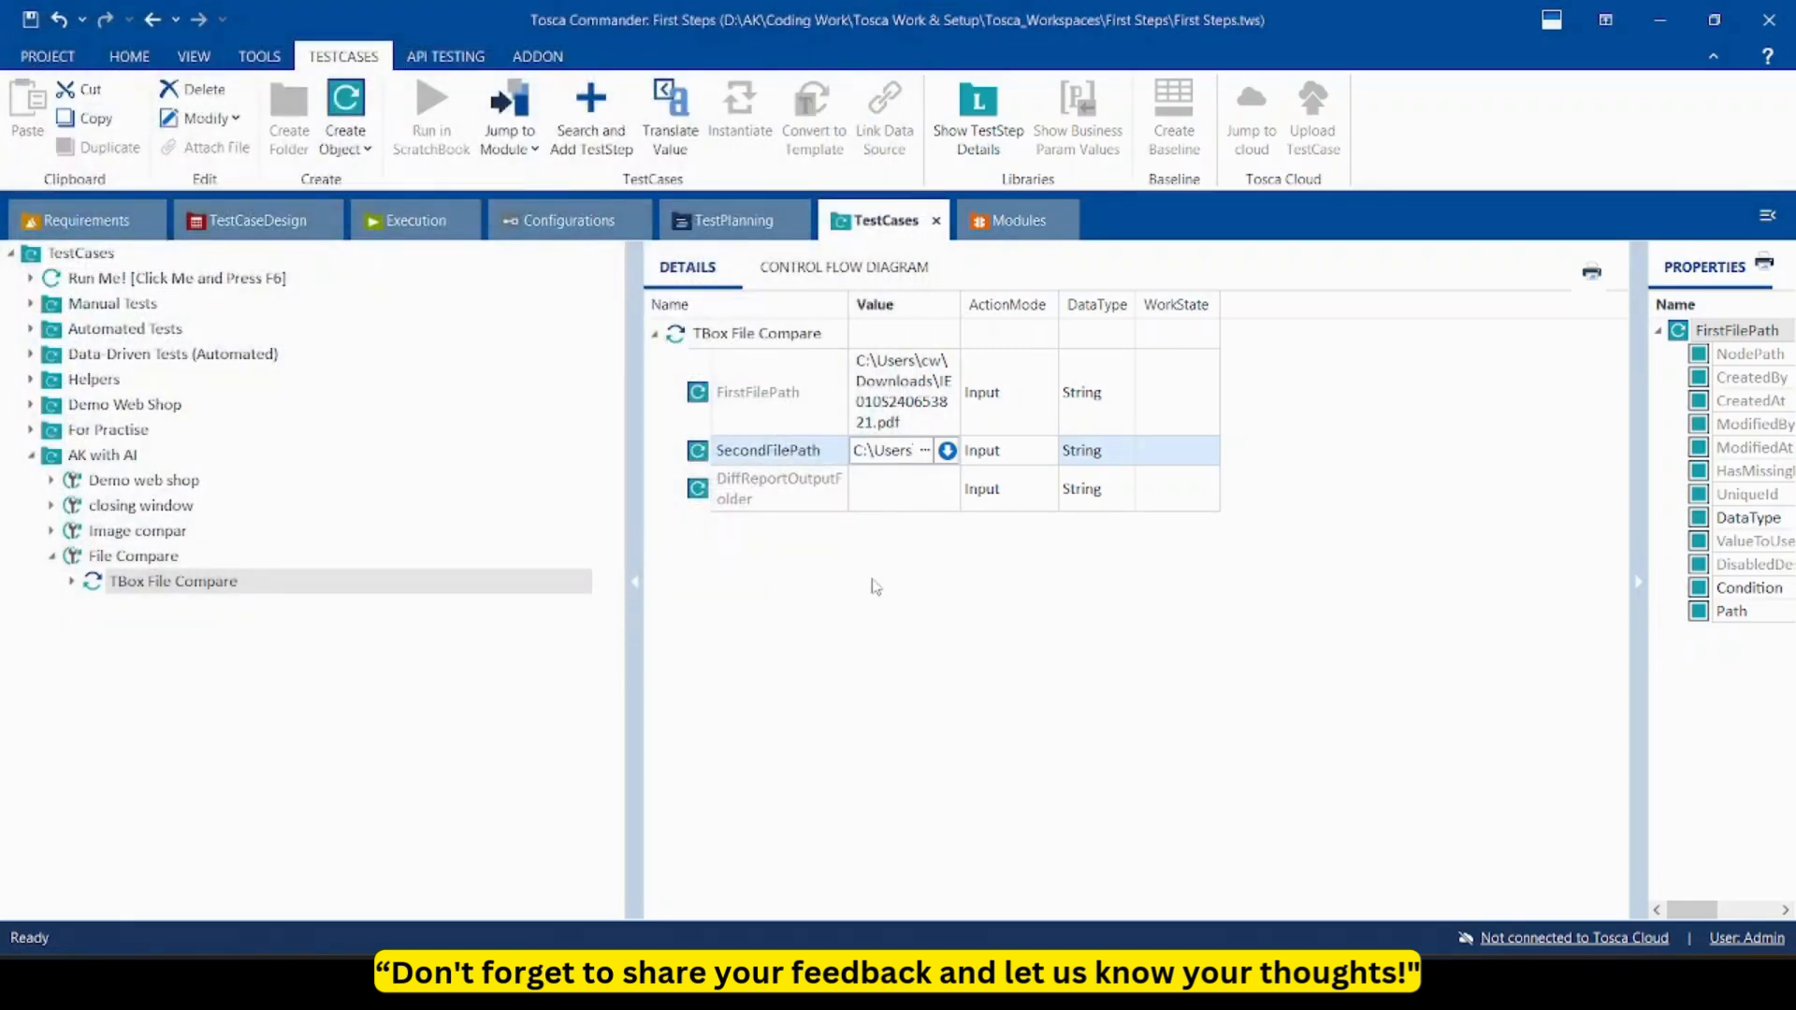
click(142, 559)
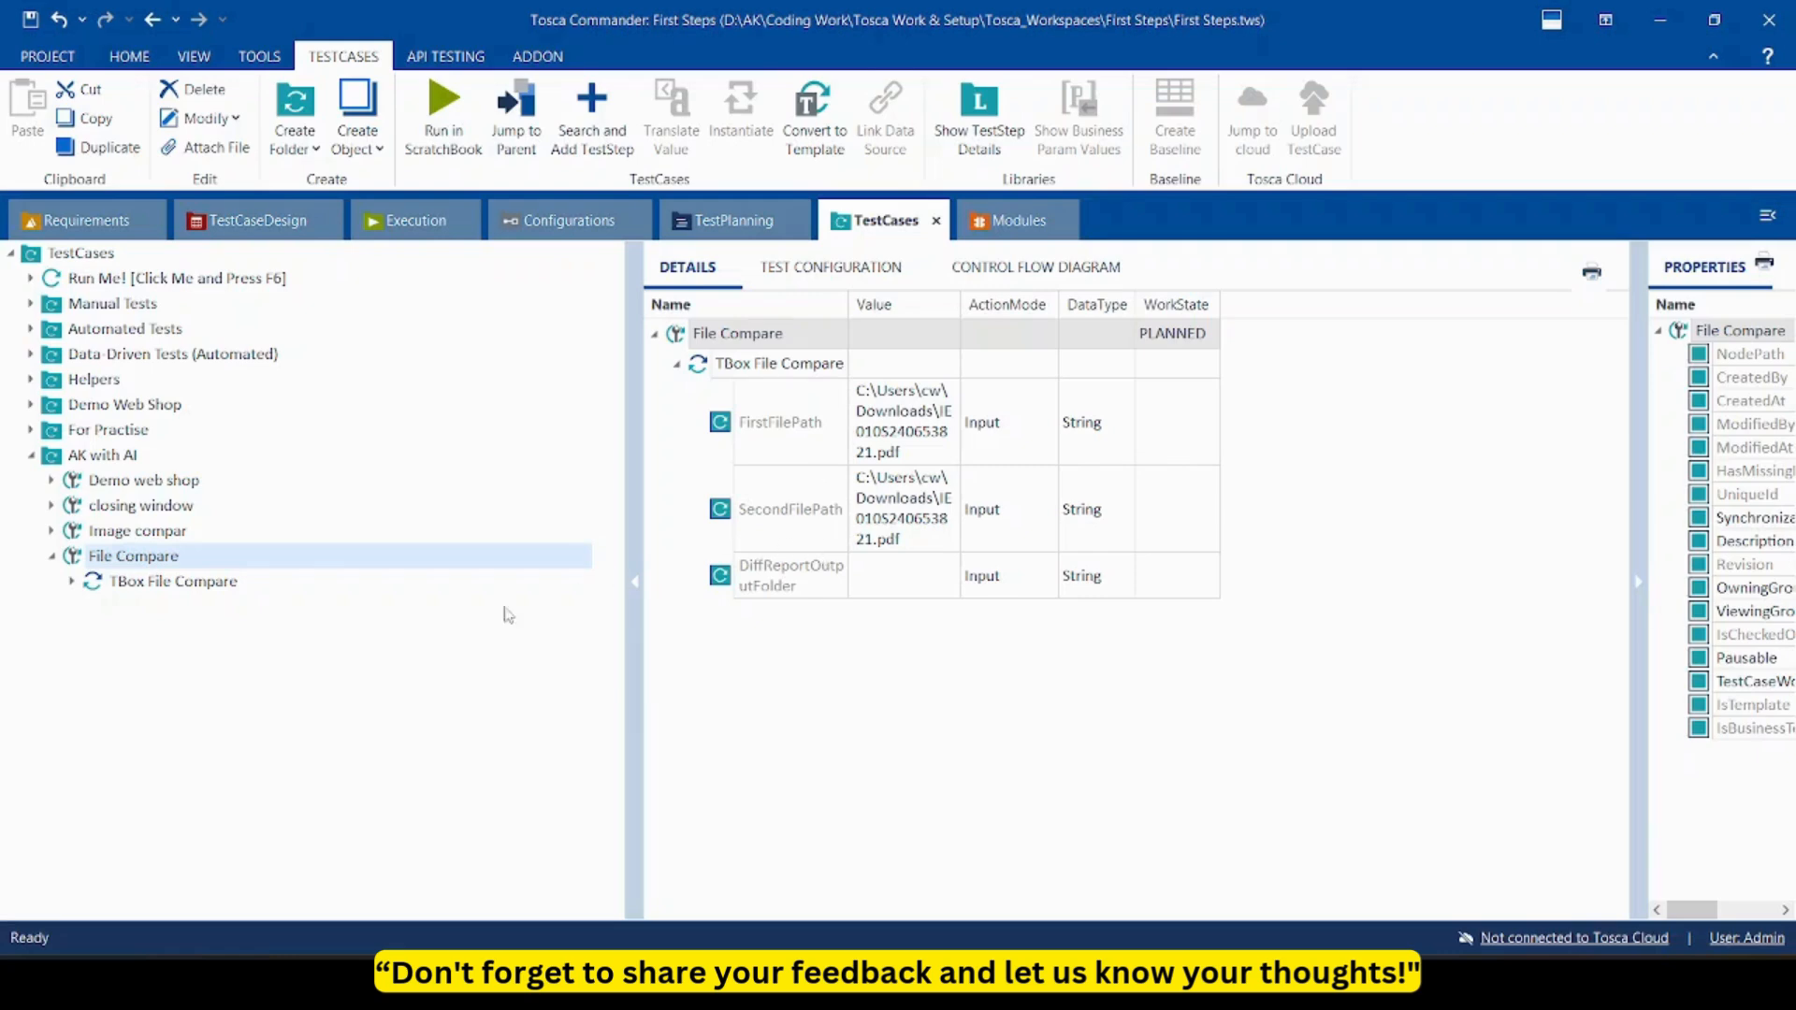
Run File Compare in ScratchBook, read the log reporting identical files, then close ScratchBook.
right_click(243, 566)
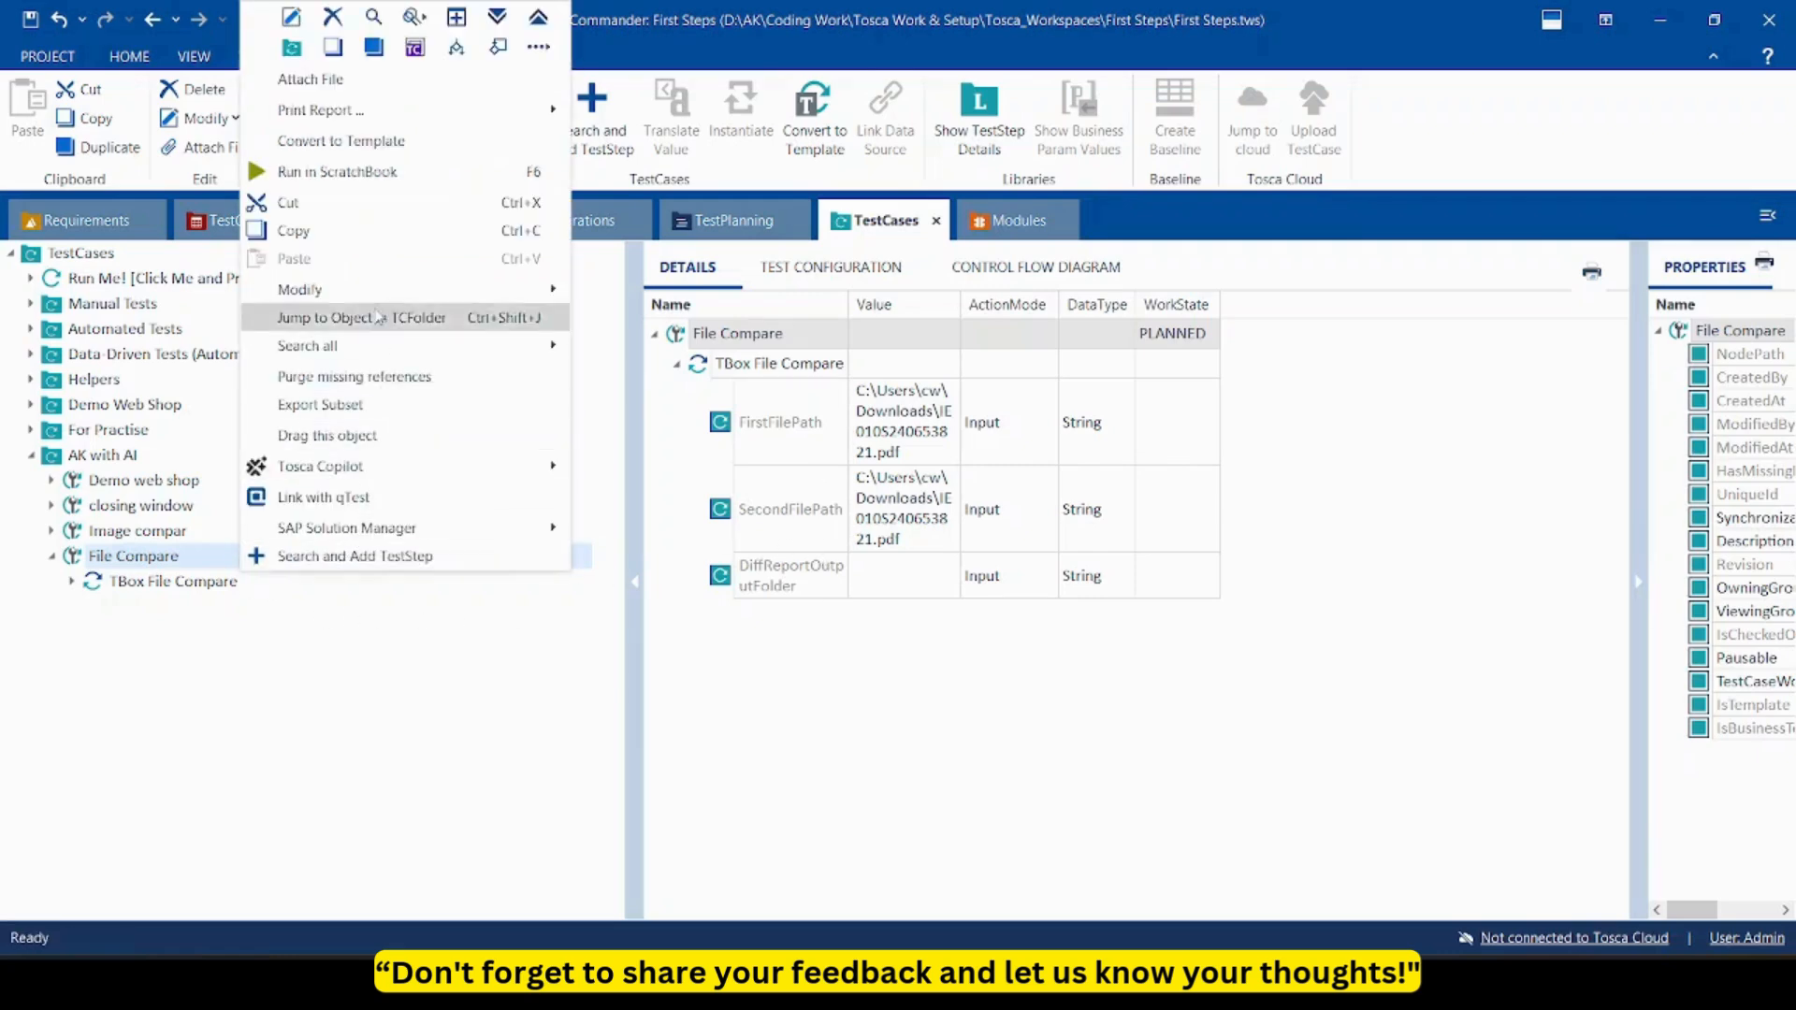
click(337, 172)
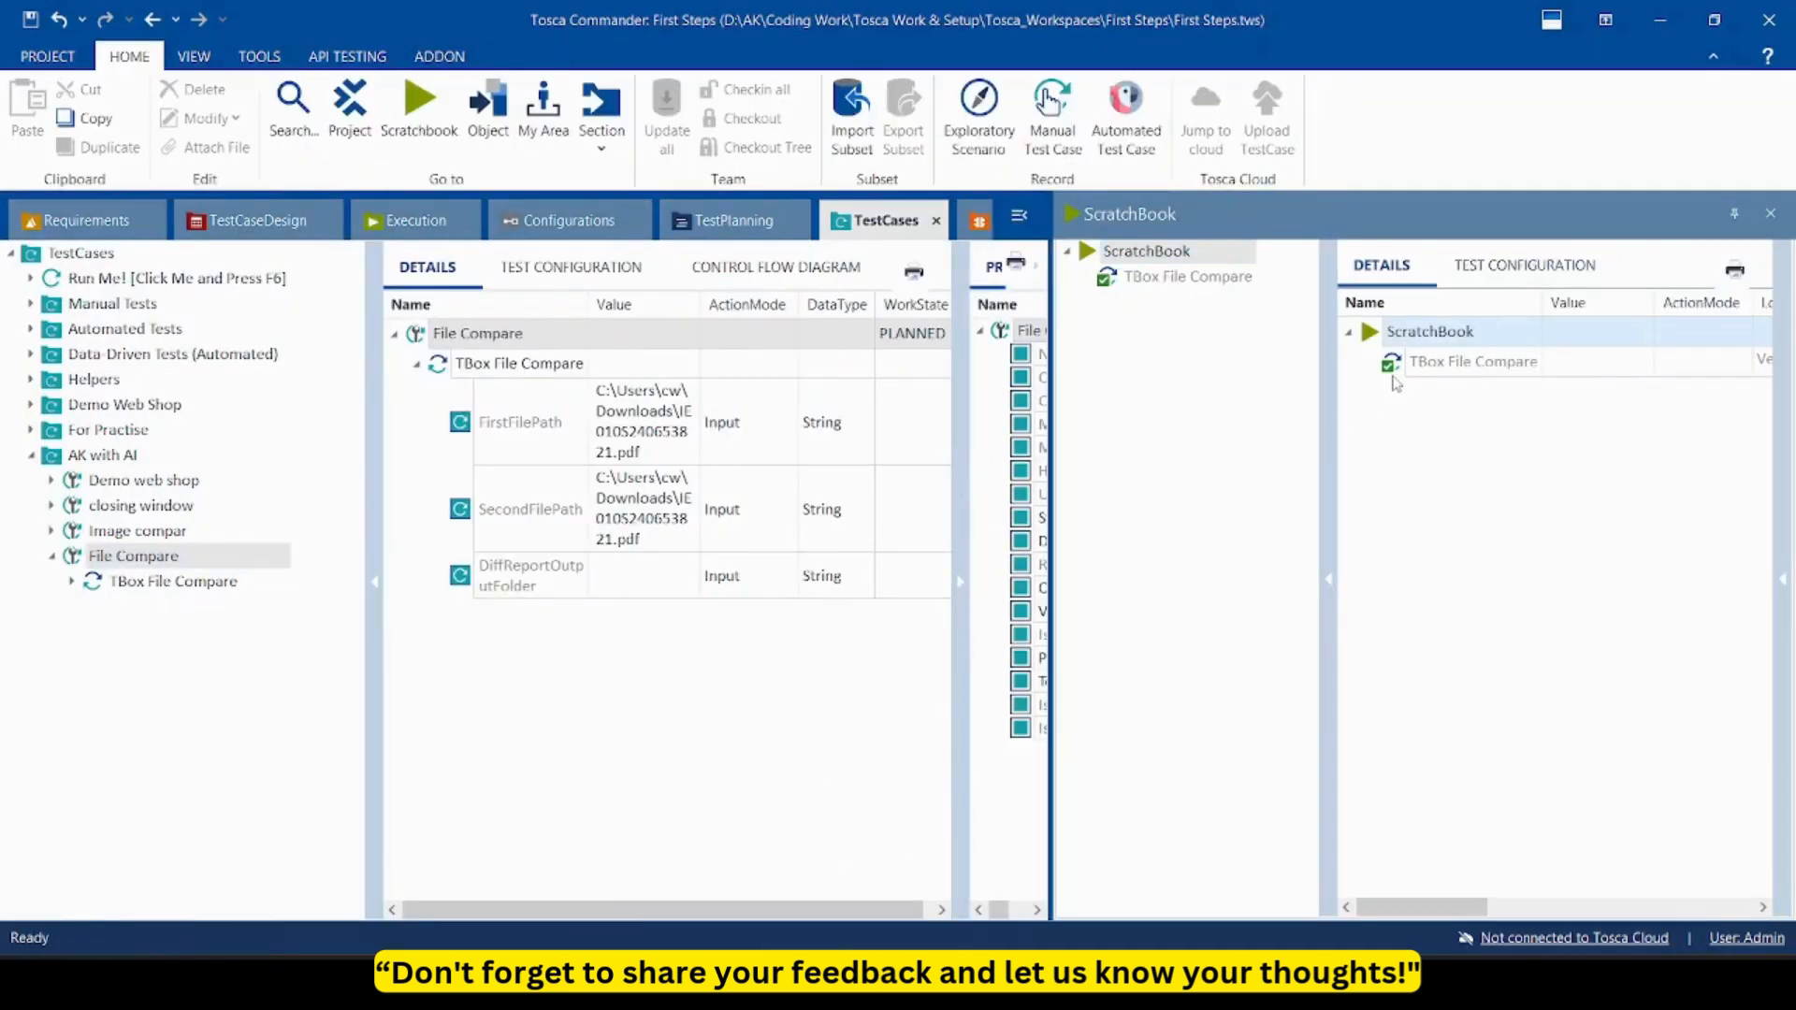
drag(1418, 907, 1538, 913)
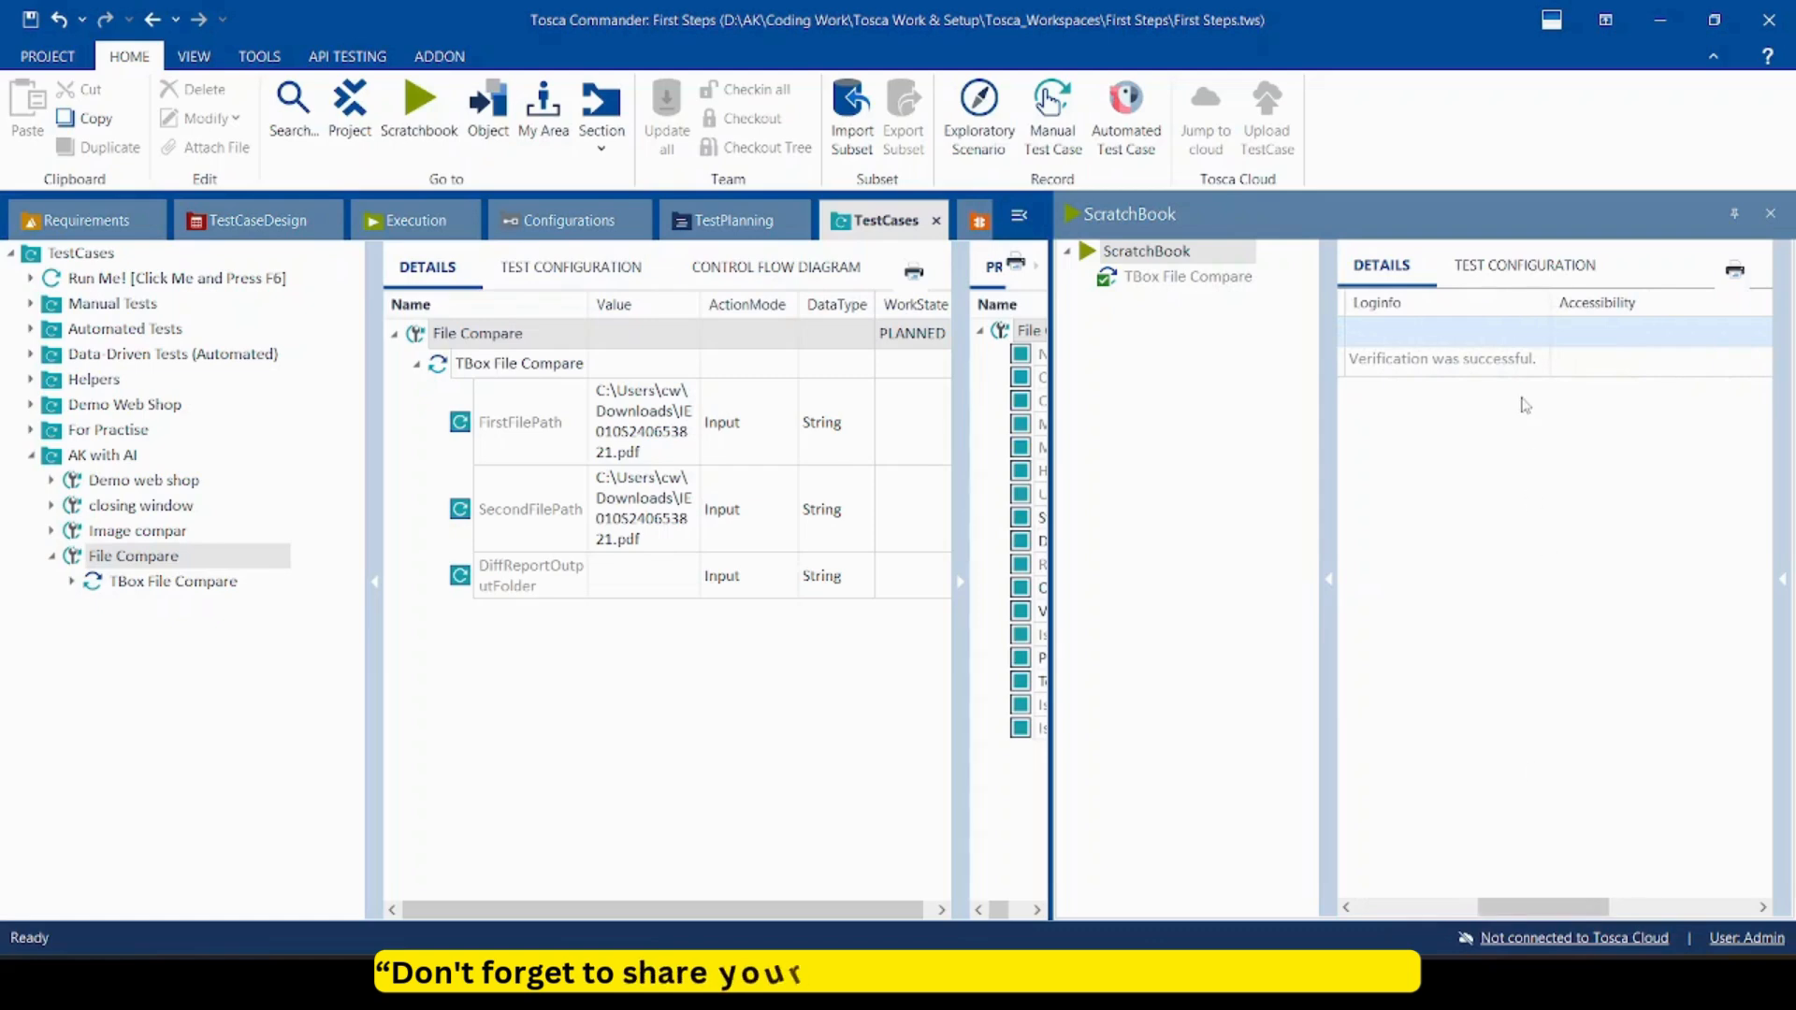
click(1538, 365)
click(1540, 361)
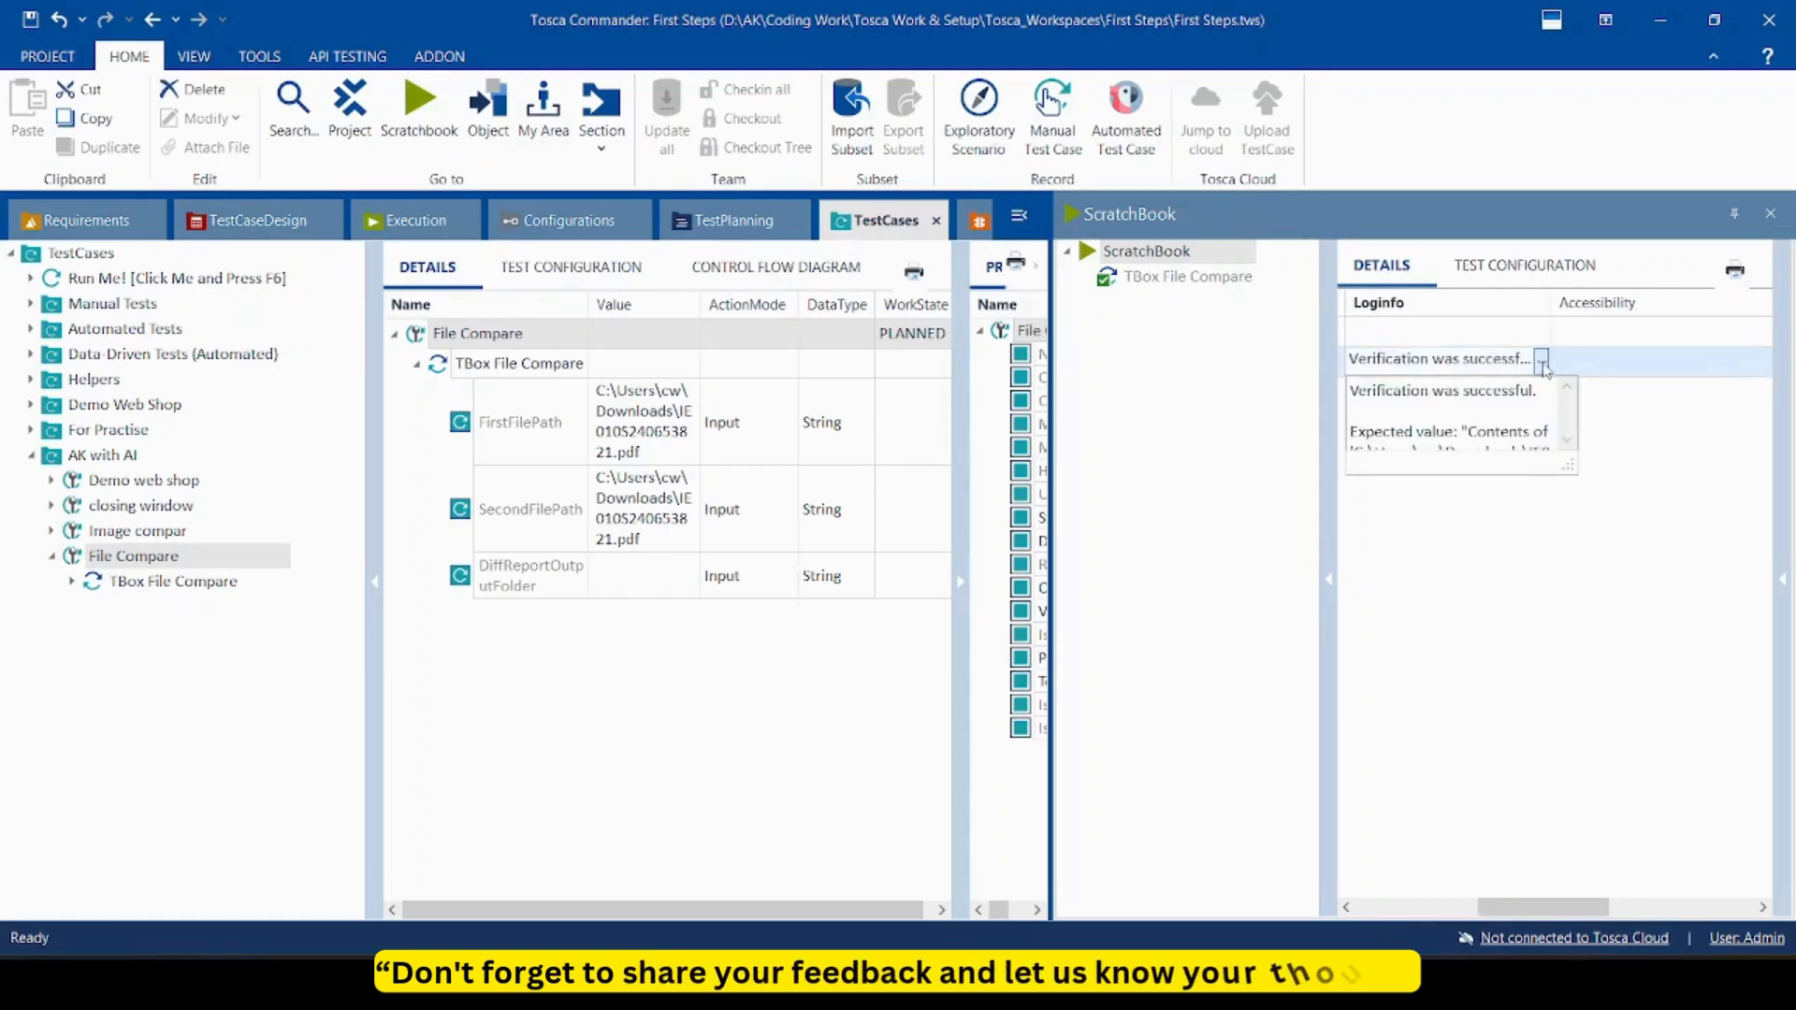
click(1567, 439)
click(1567, 439)
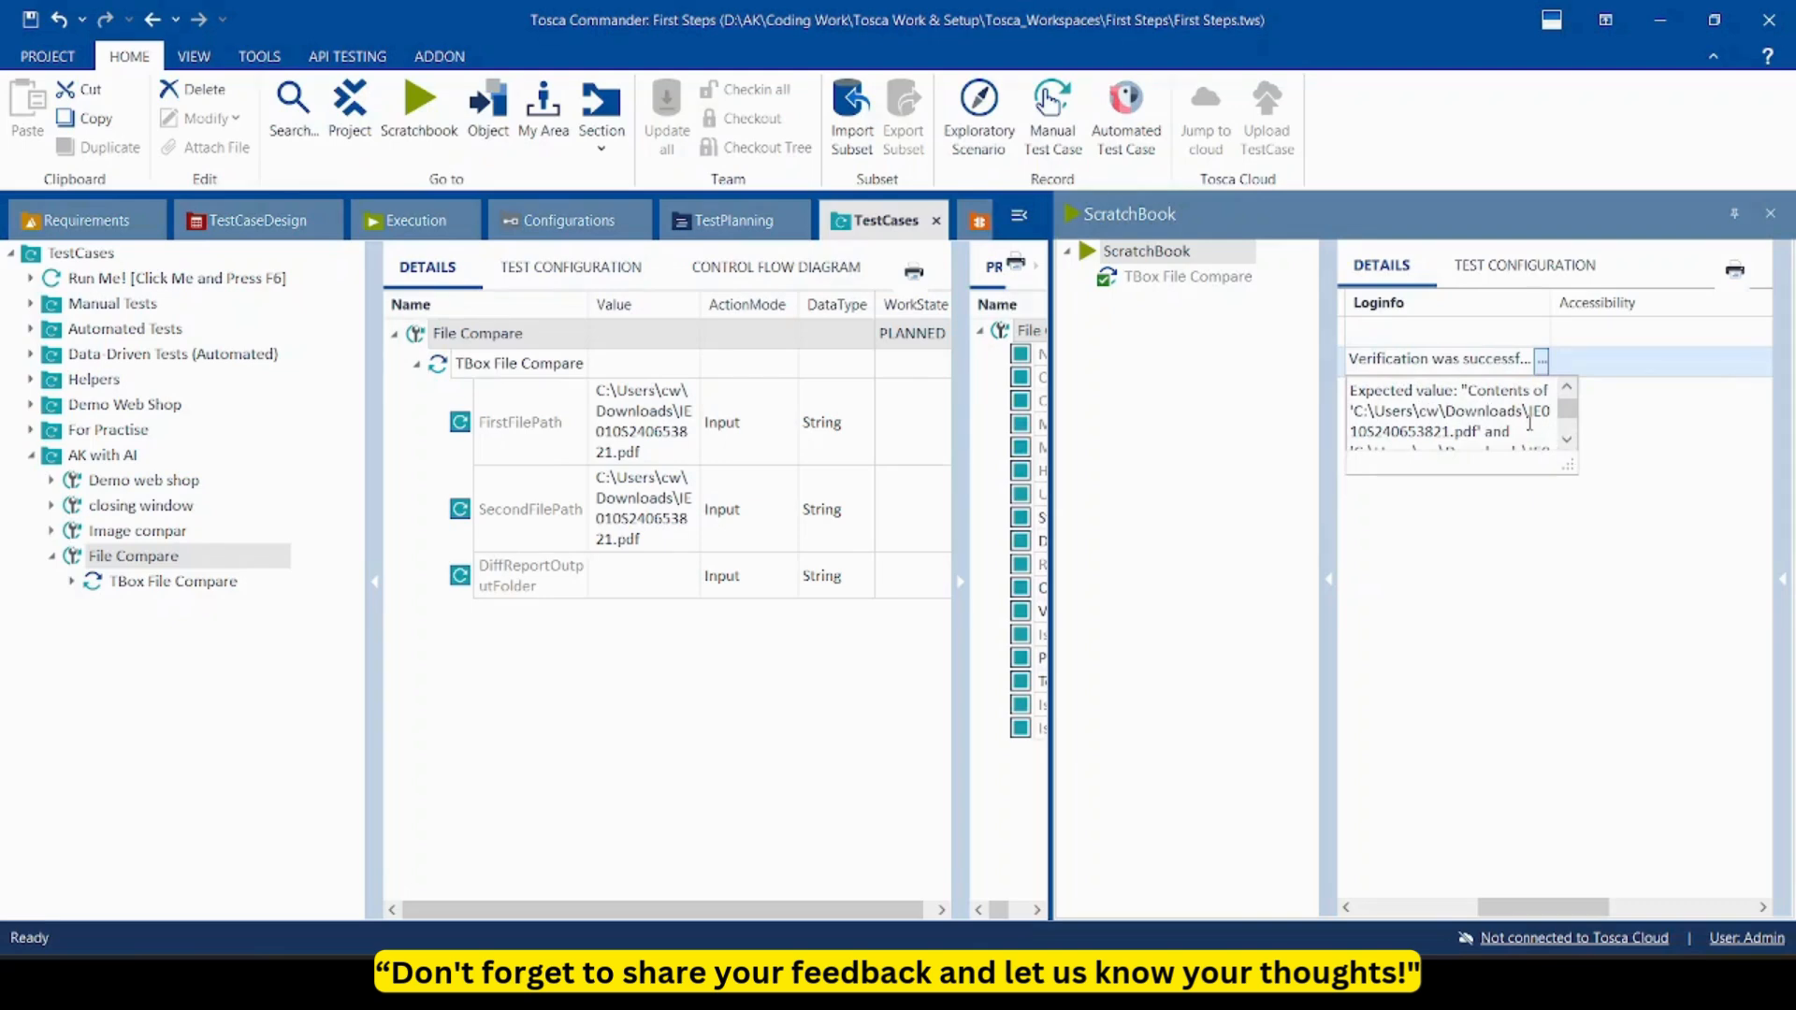
click(1567, 439)
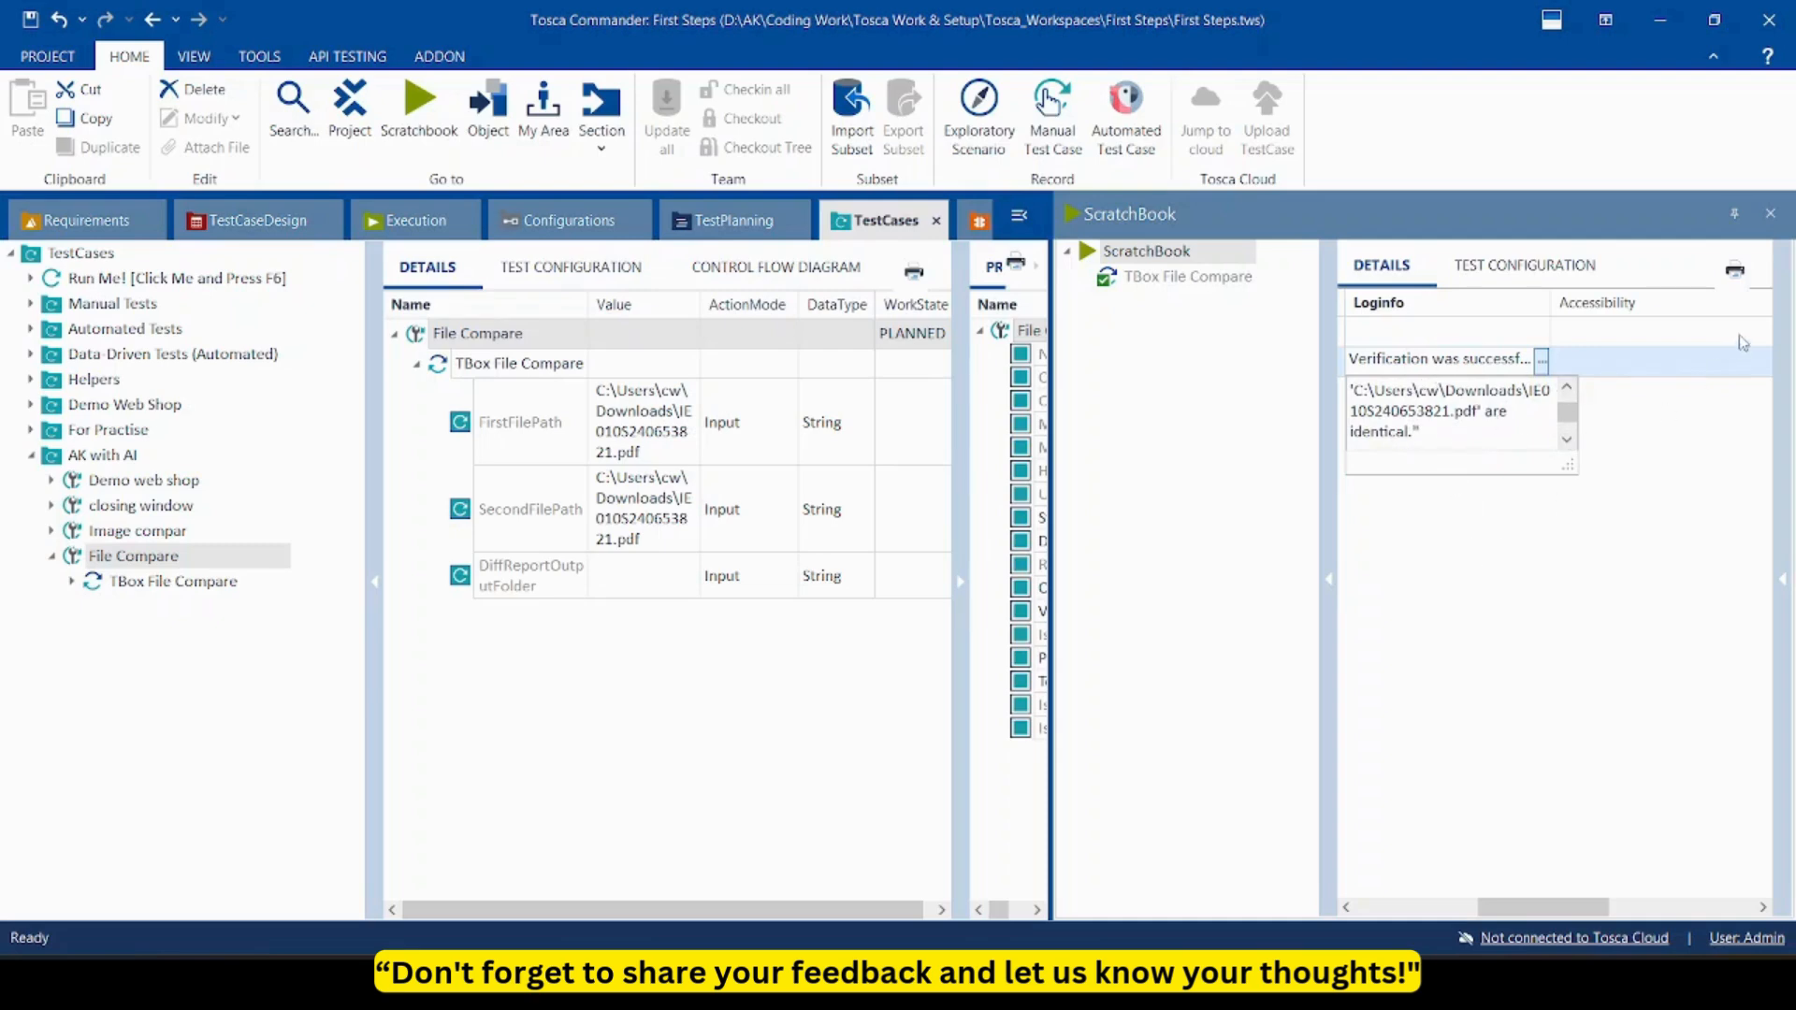
click(1770, 214)
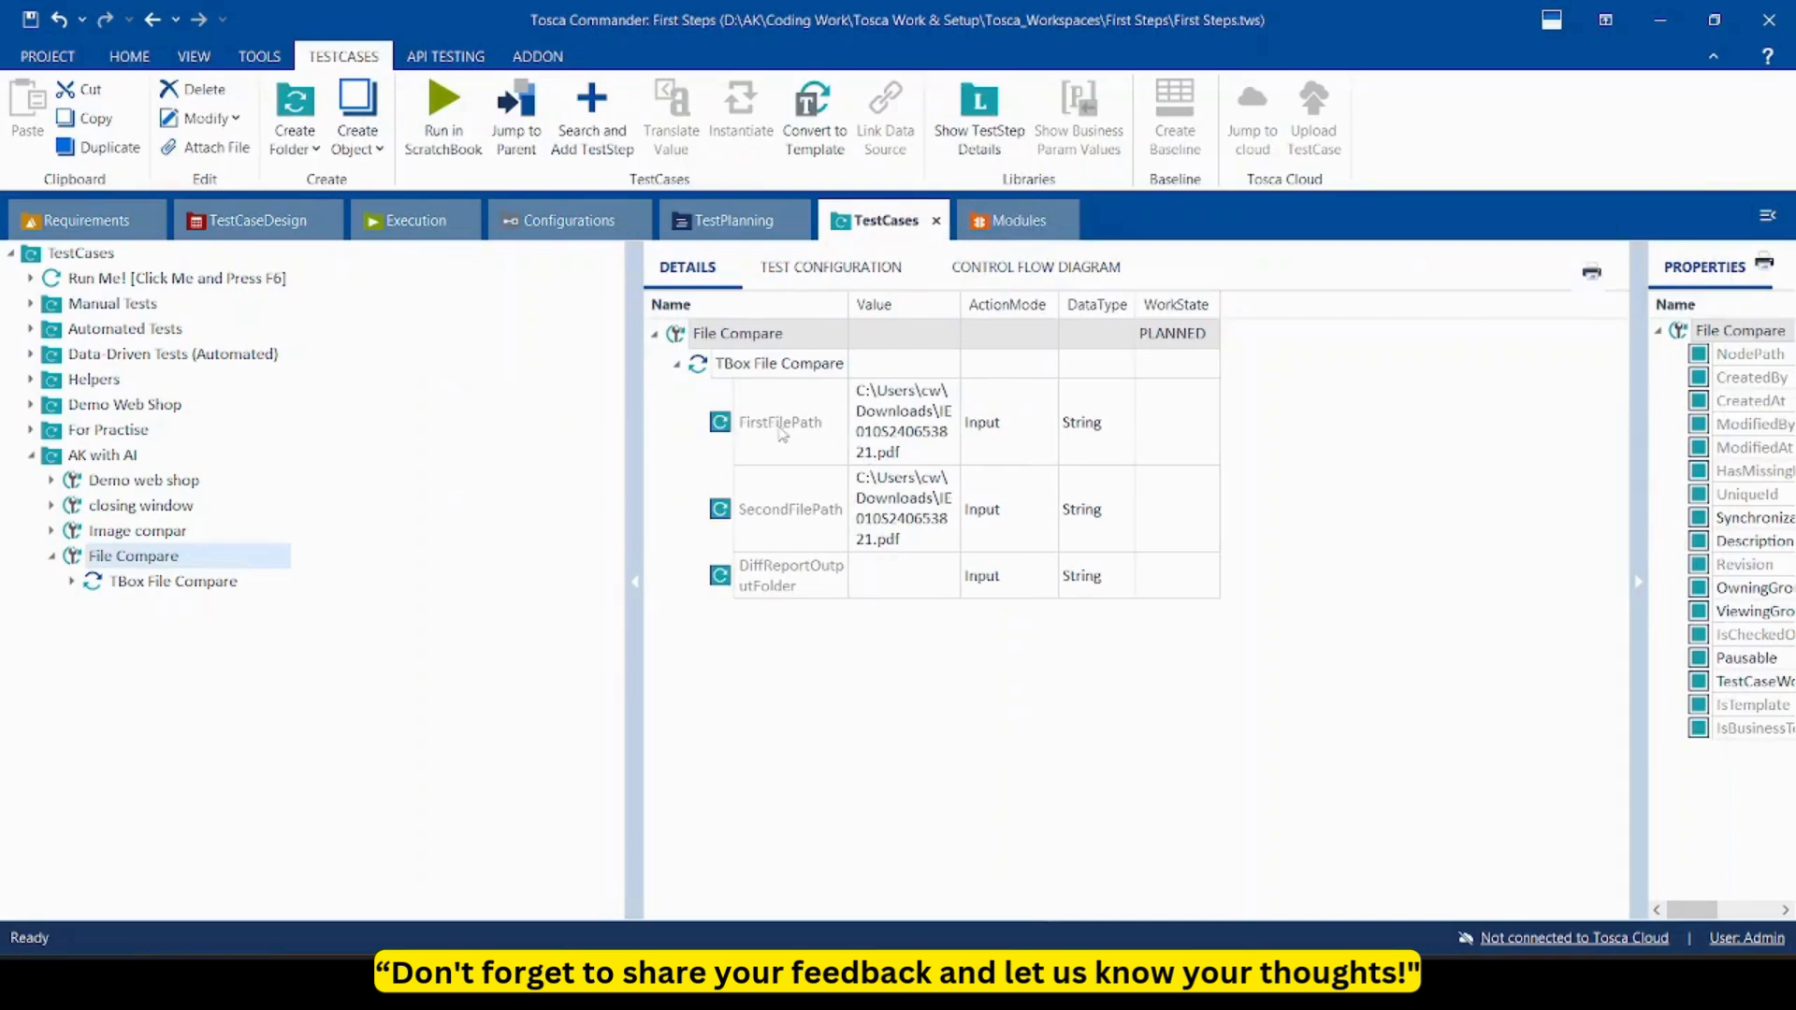
click(924, 519)
click(923, 519)
click(925, 510)
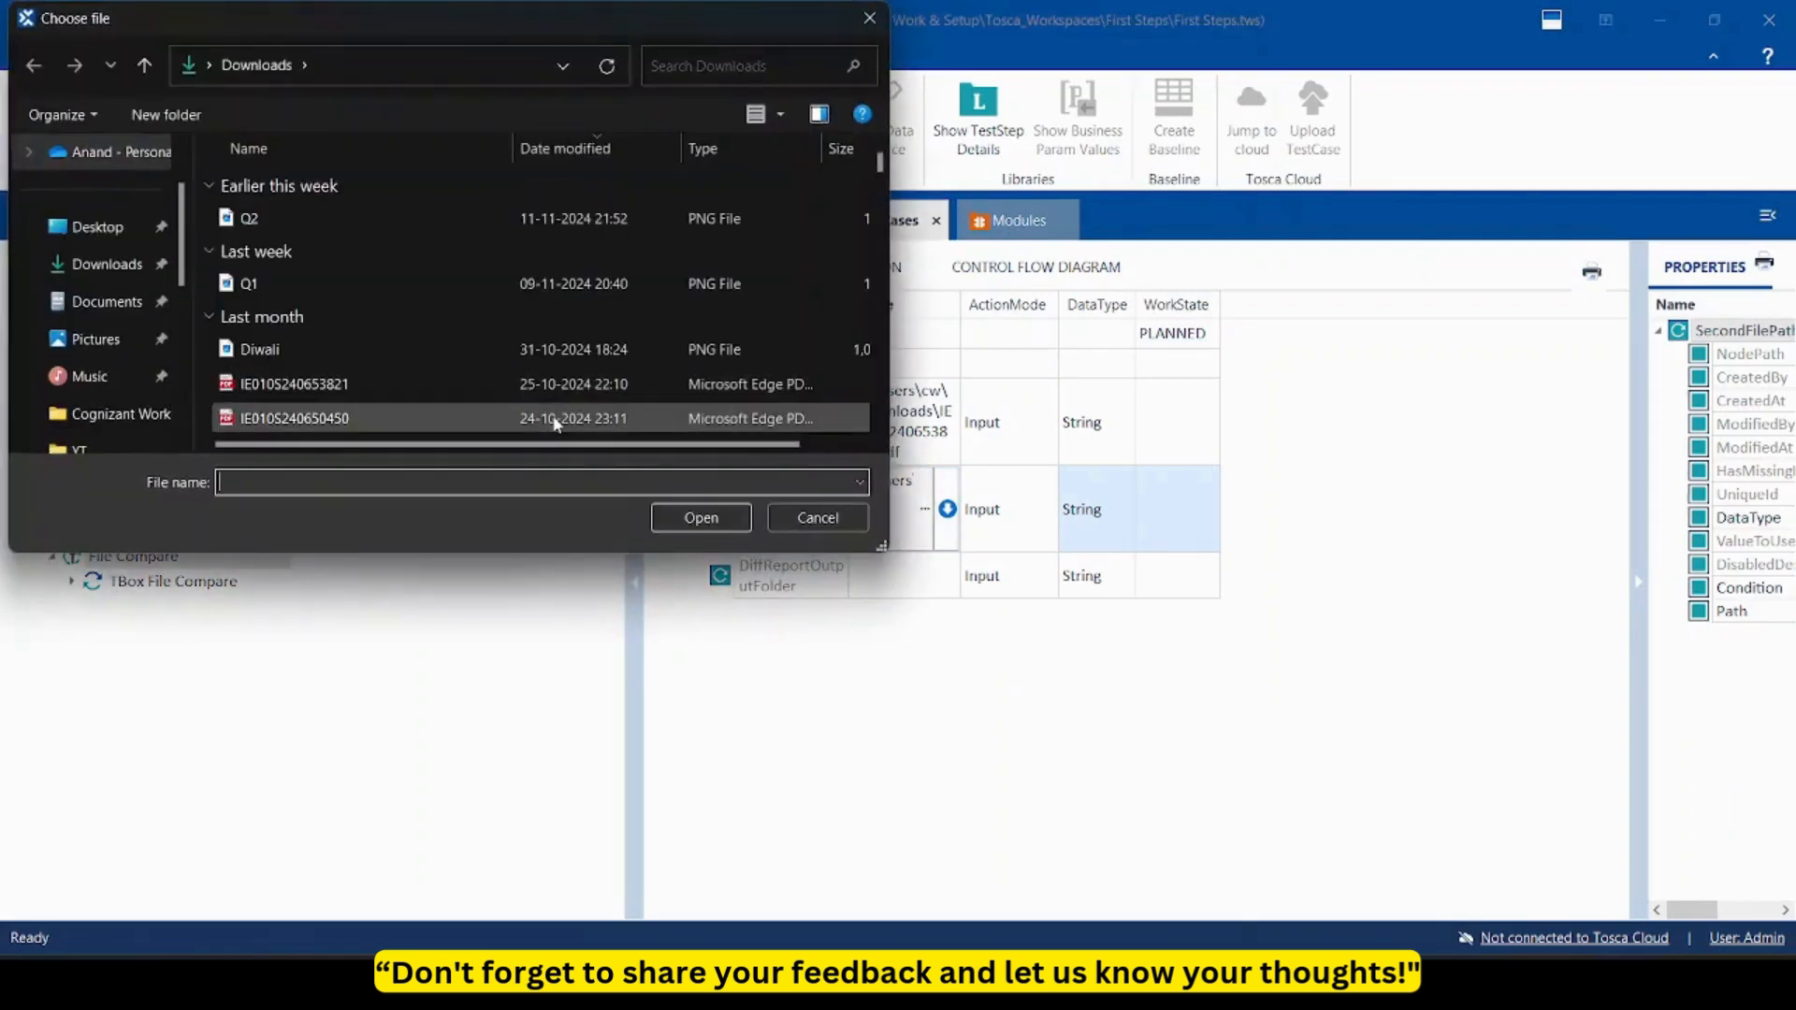
click(557, 421)
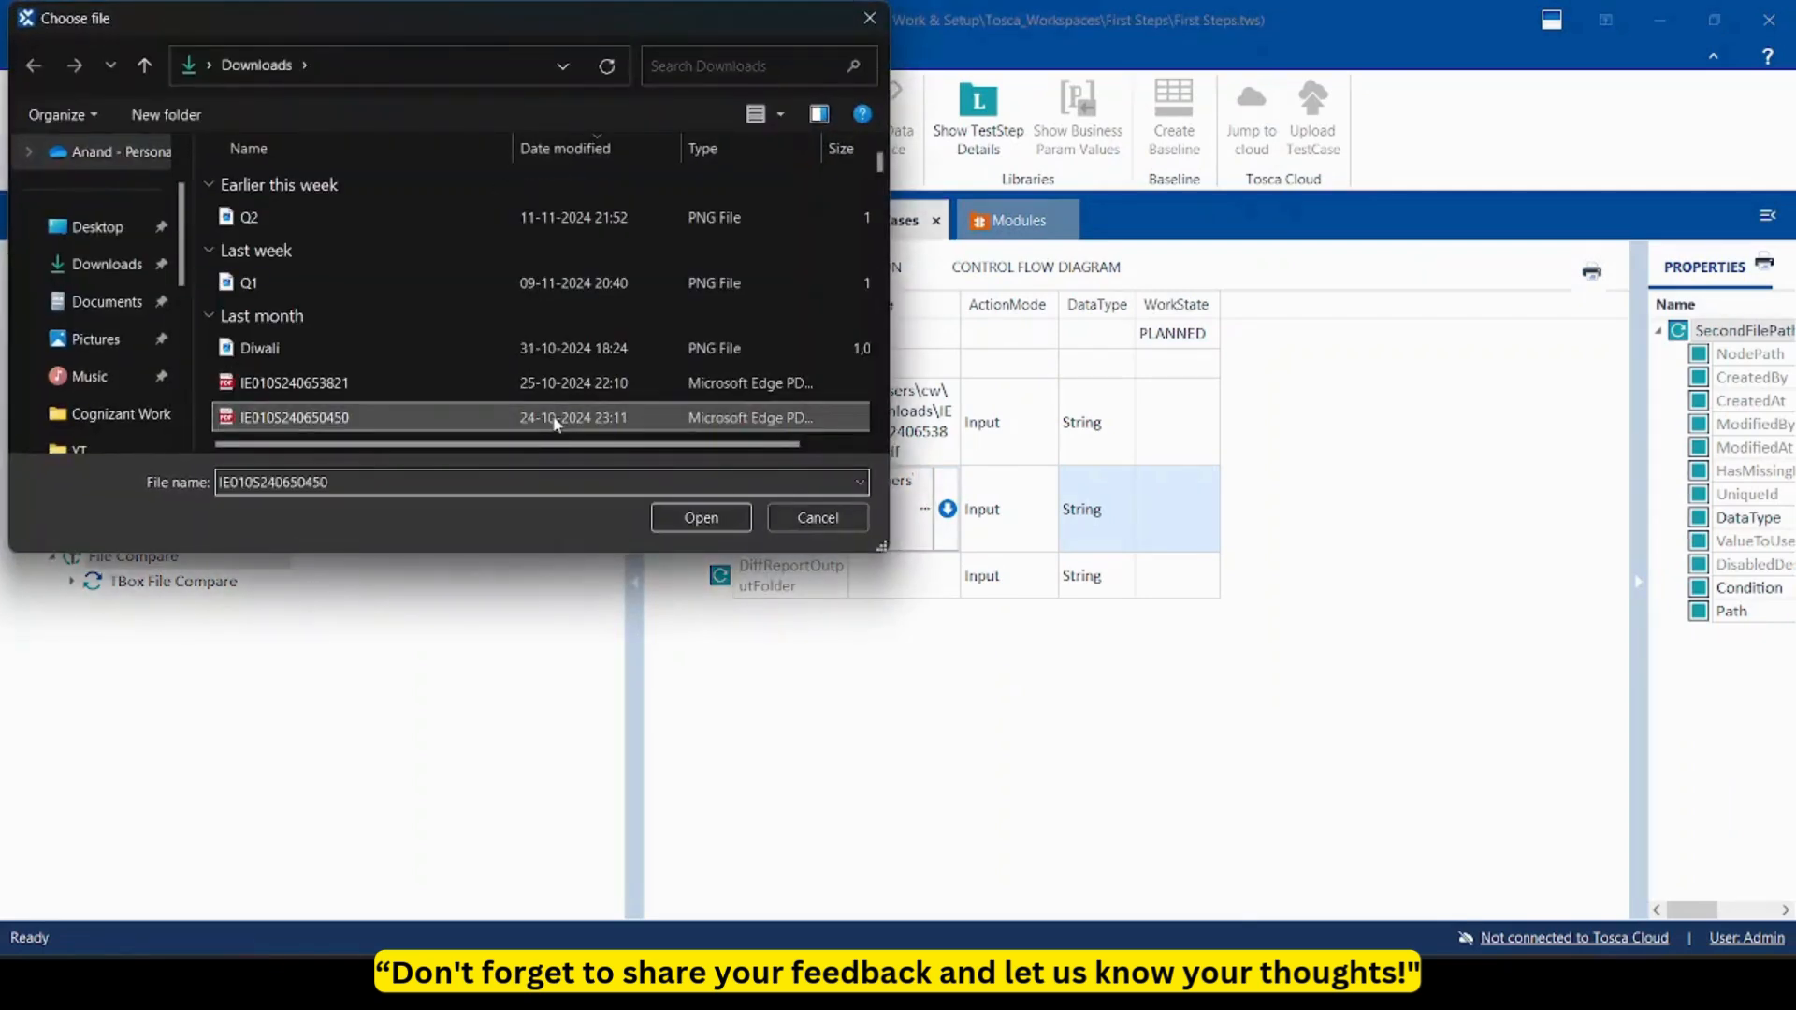
click(688, 518)
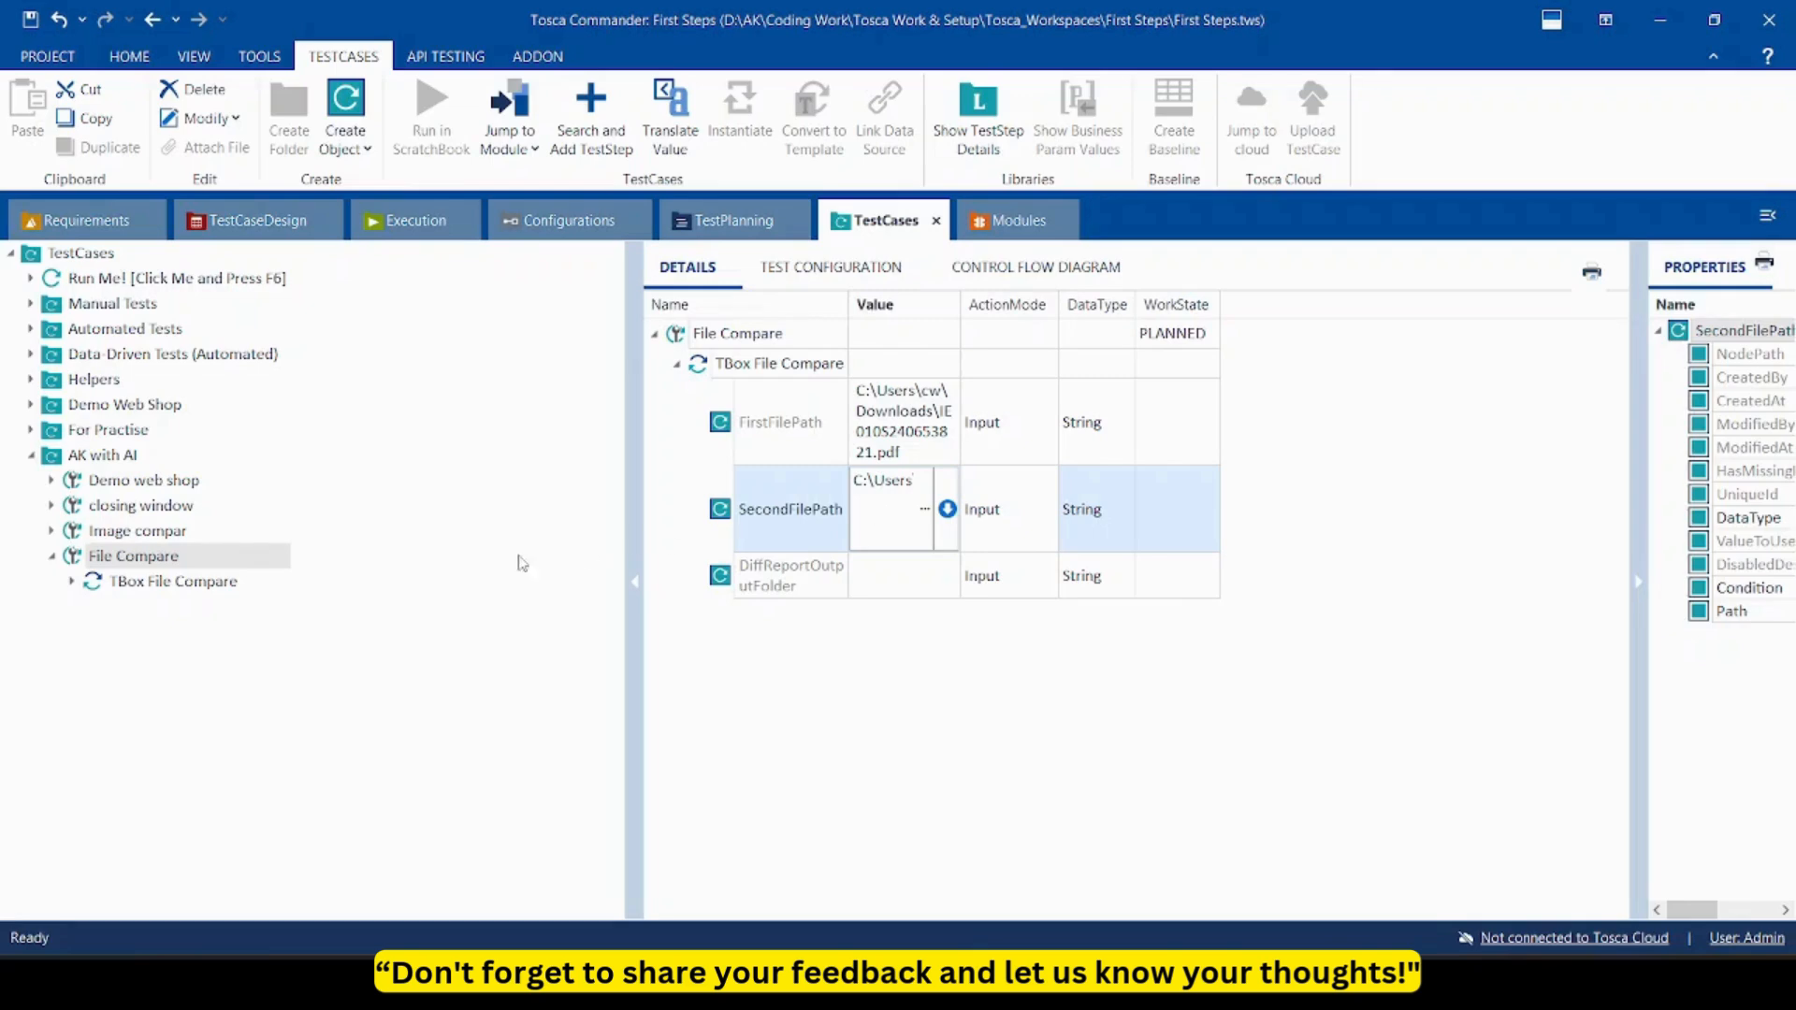
click(241, 562)
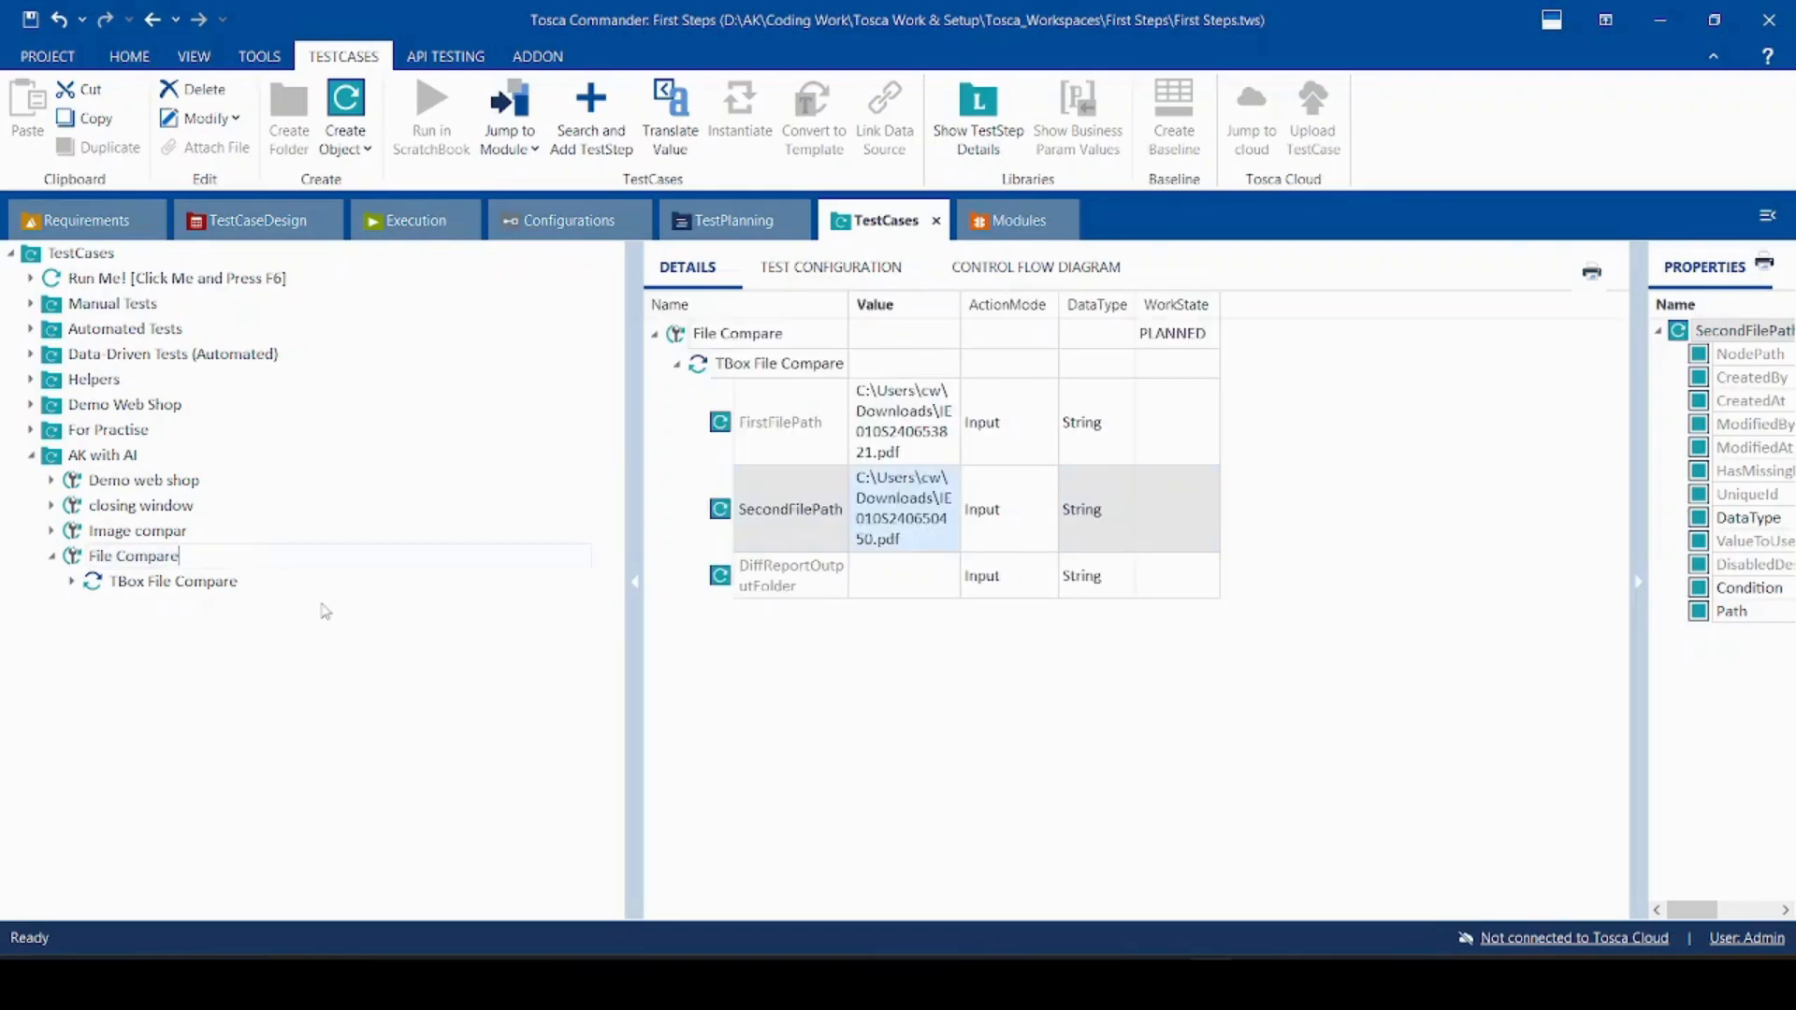
Rerun the File Compare test case in ScratchBook.
right_click(197, 559)
click(346, 175)
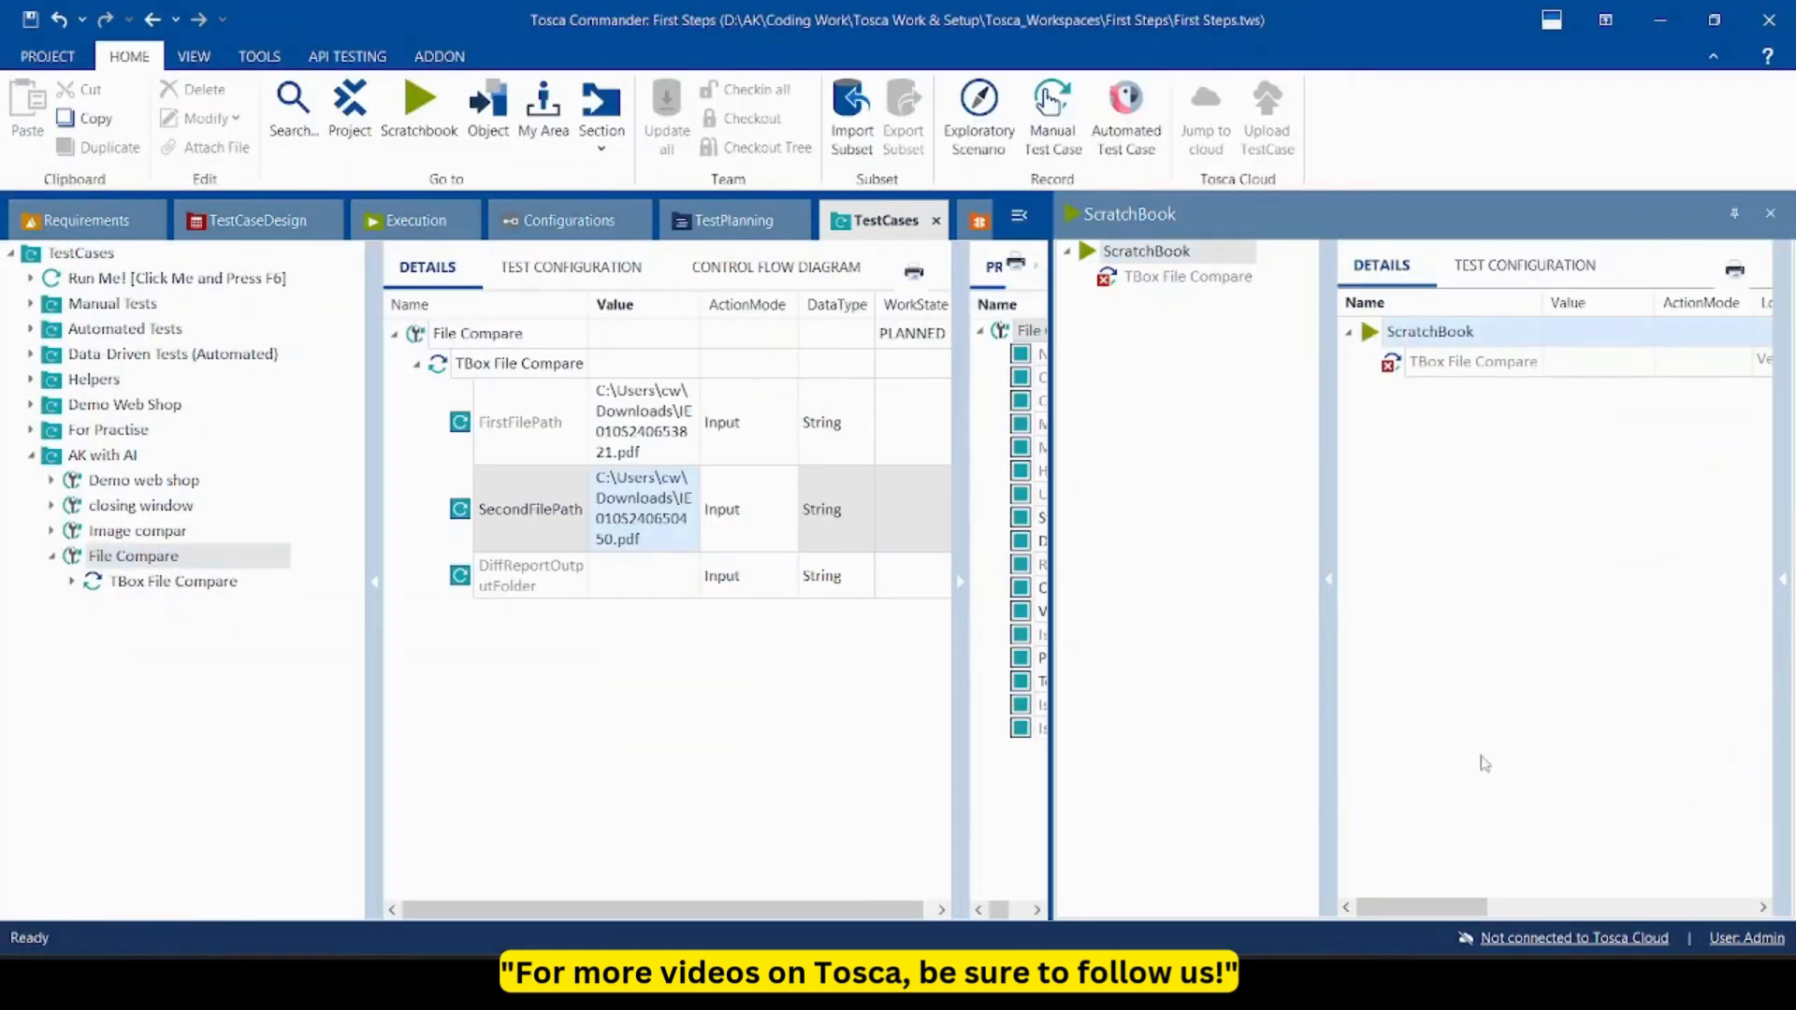
drag(1438, 898, 1535, 900)
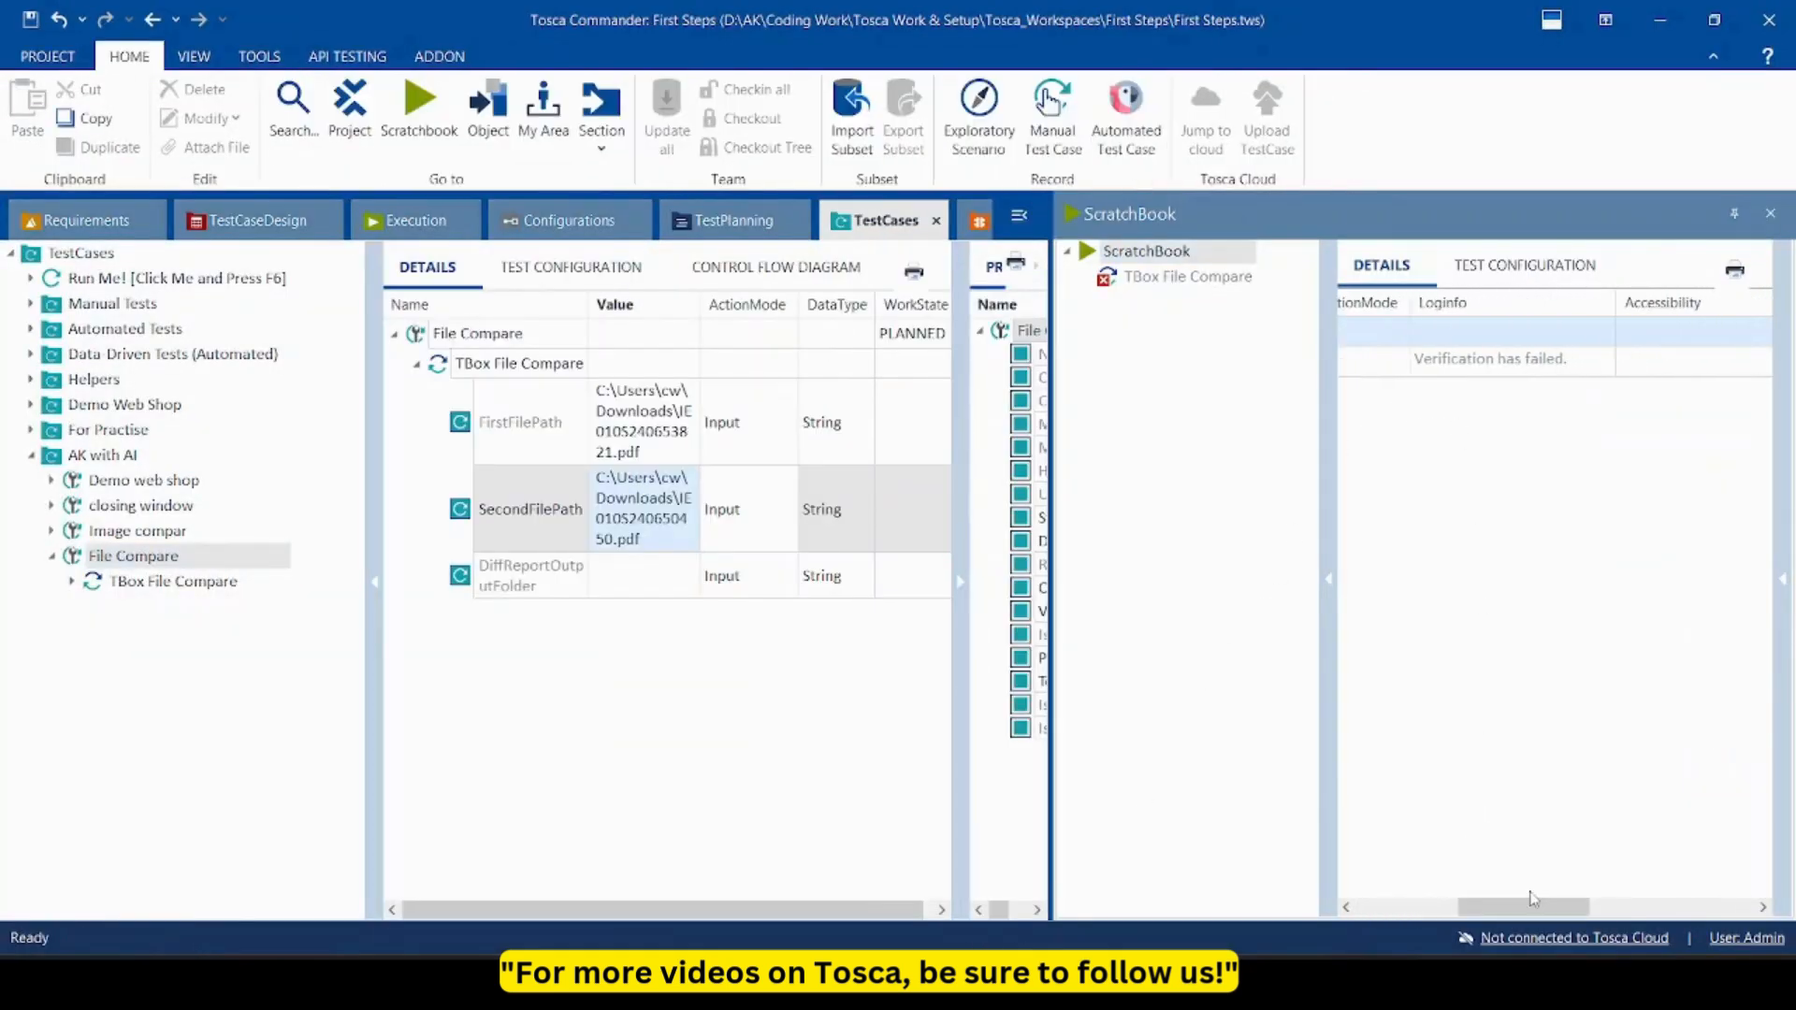
Read the 'Verification has failed.' log message, then close ScratchBook.
click(1607, 363)
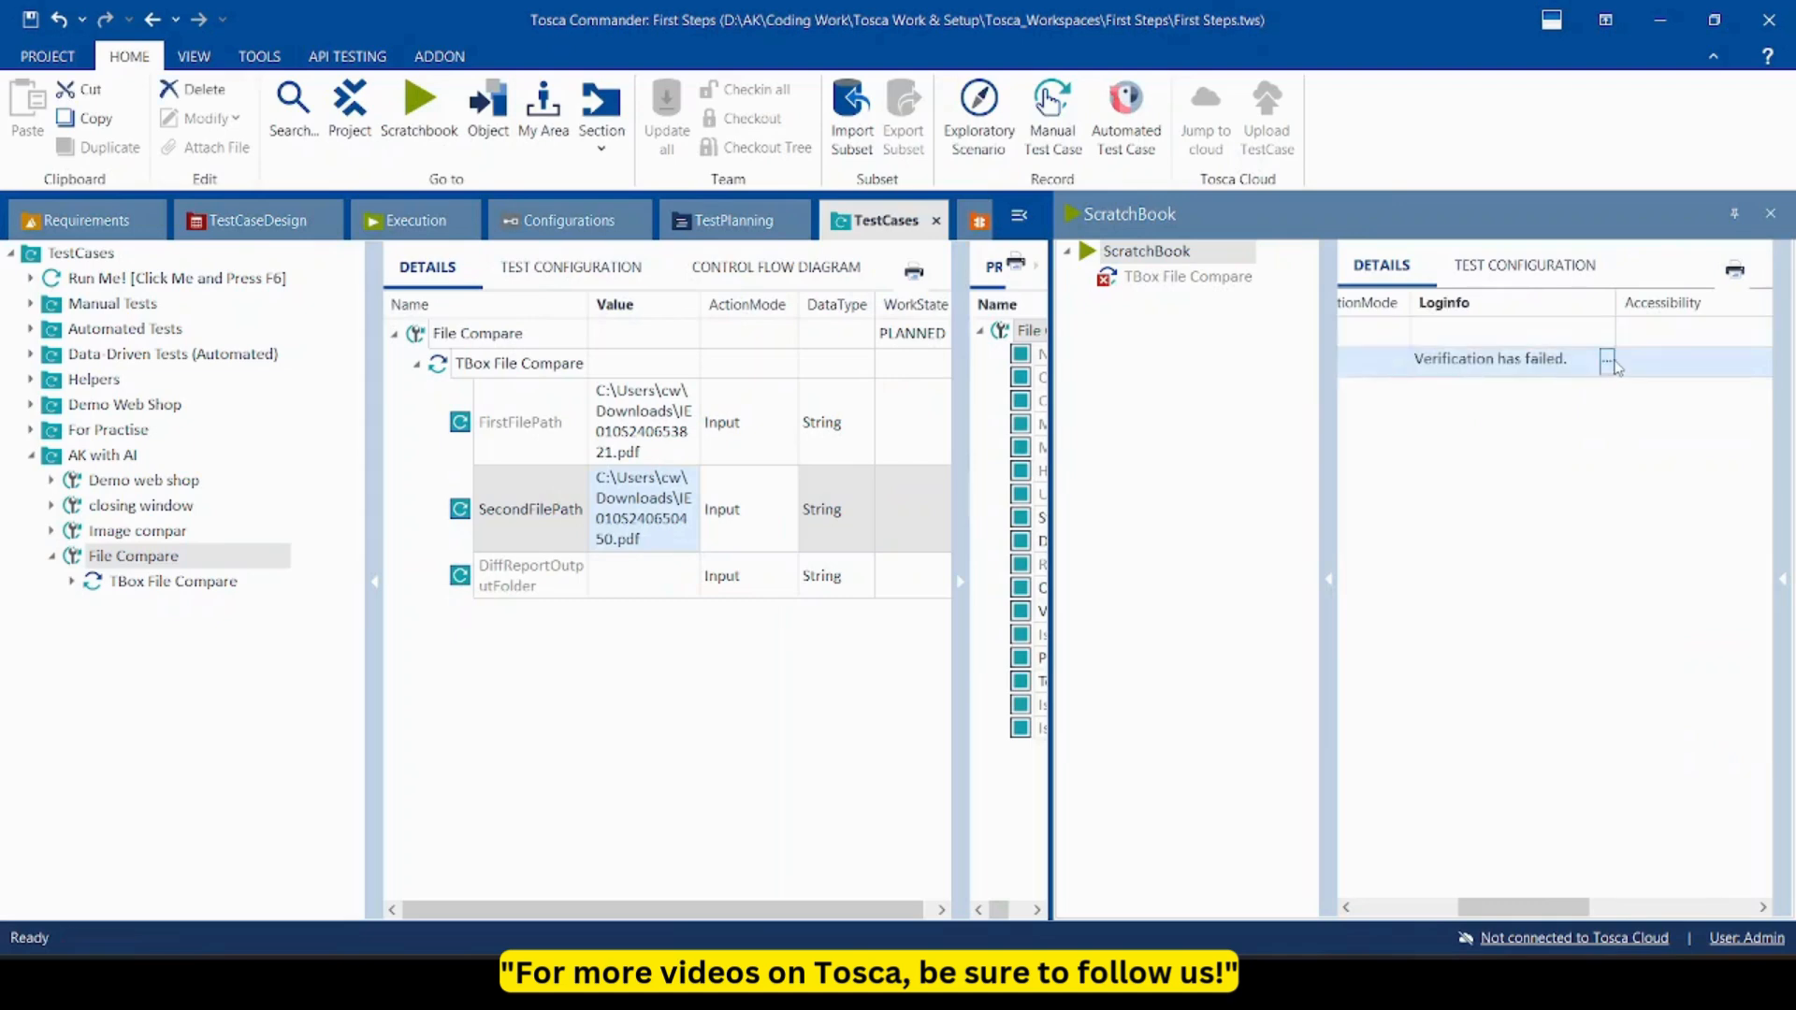
click(1609, 363)
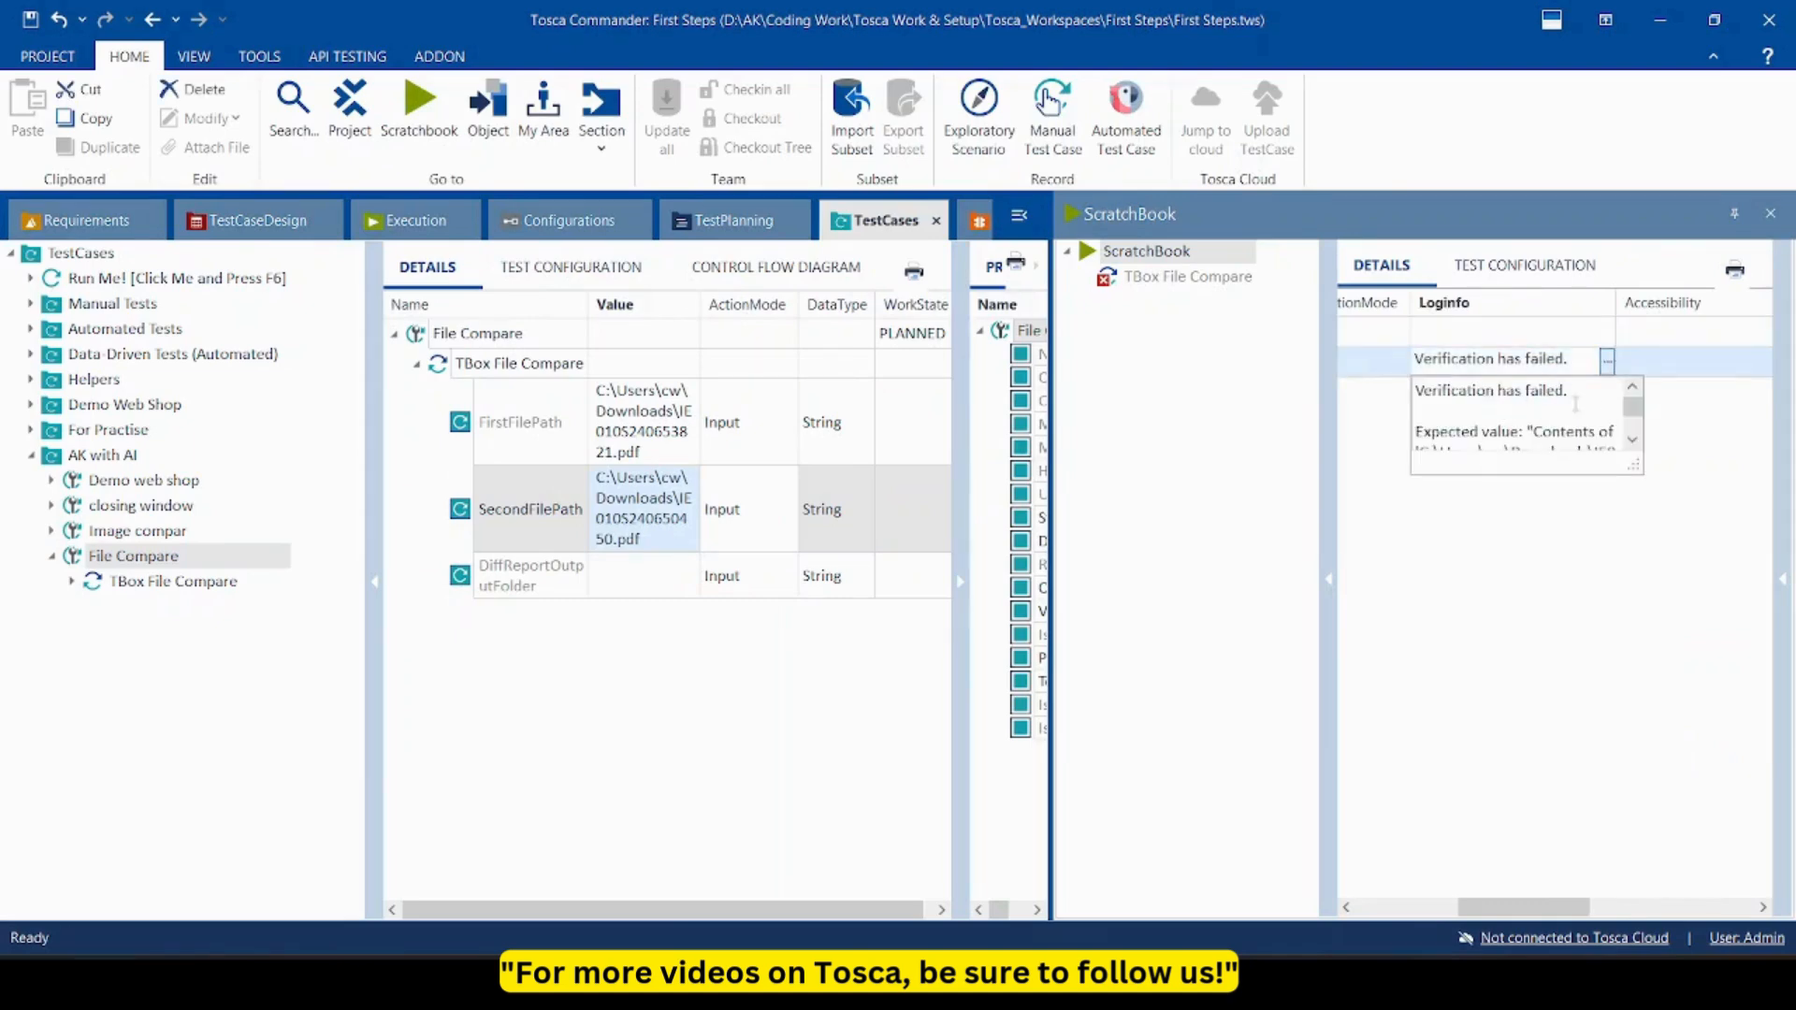
click(1633, 440)
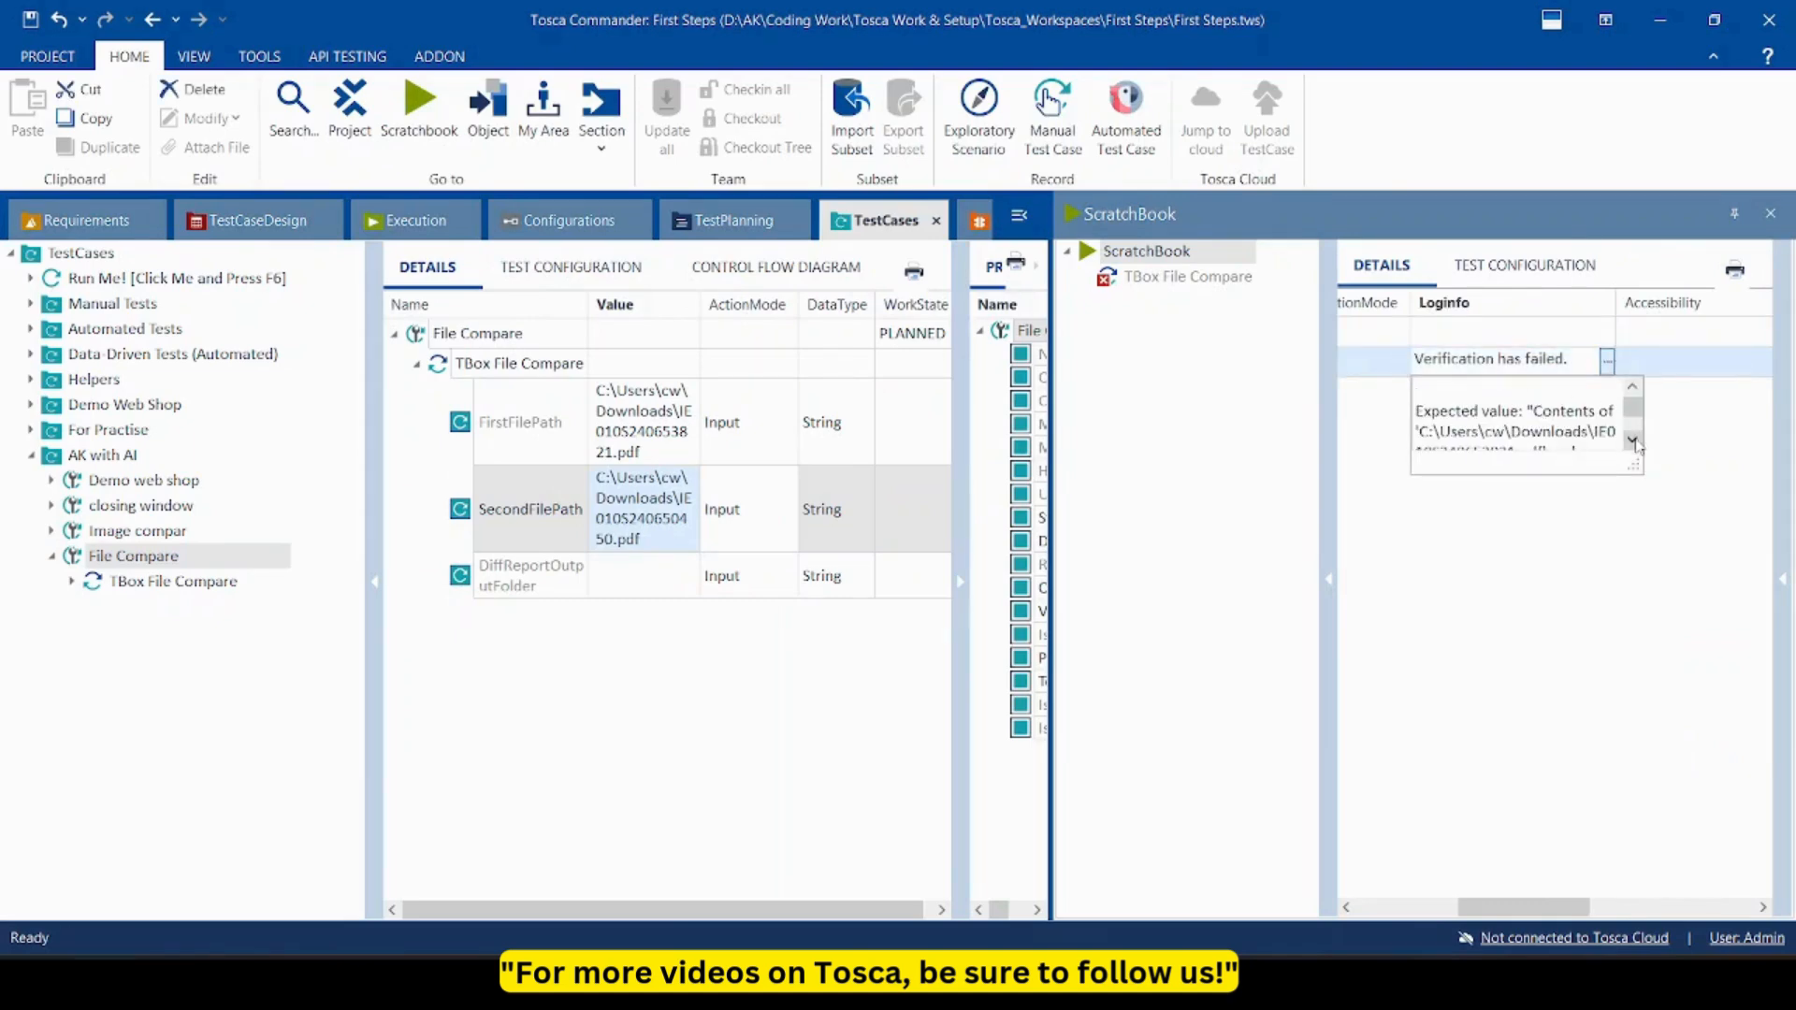
click(1633, 440)
double_click(1634, 440)
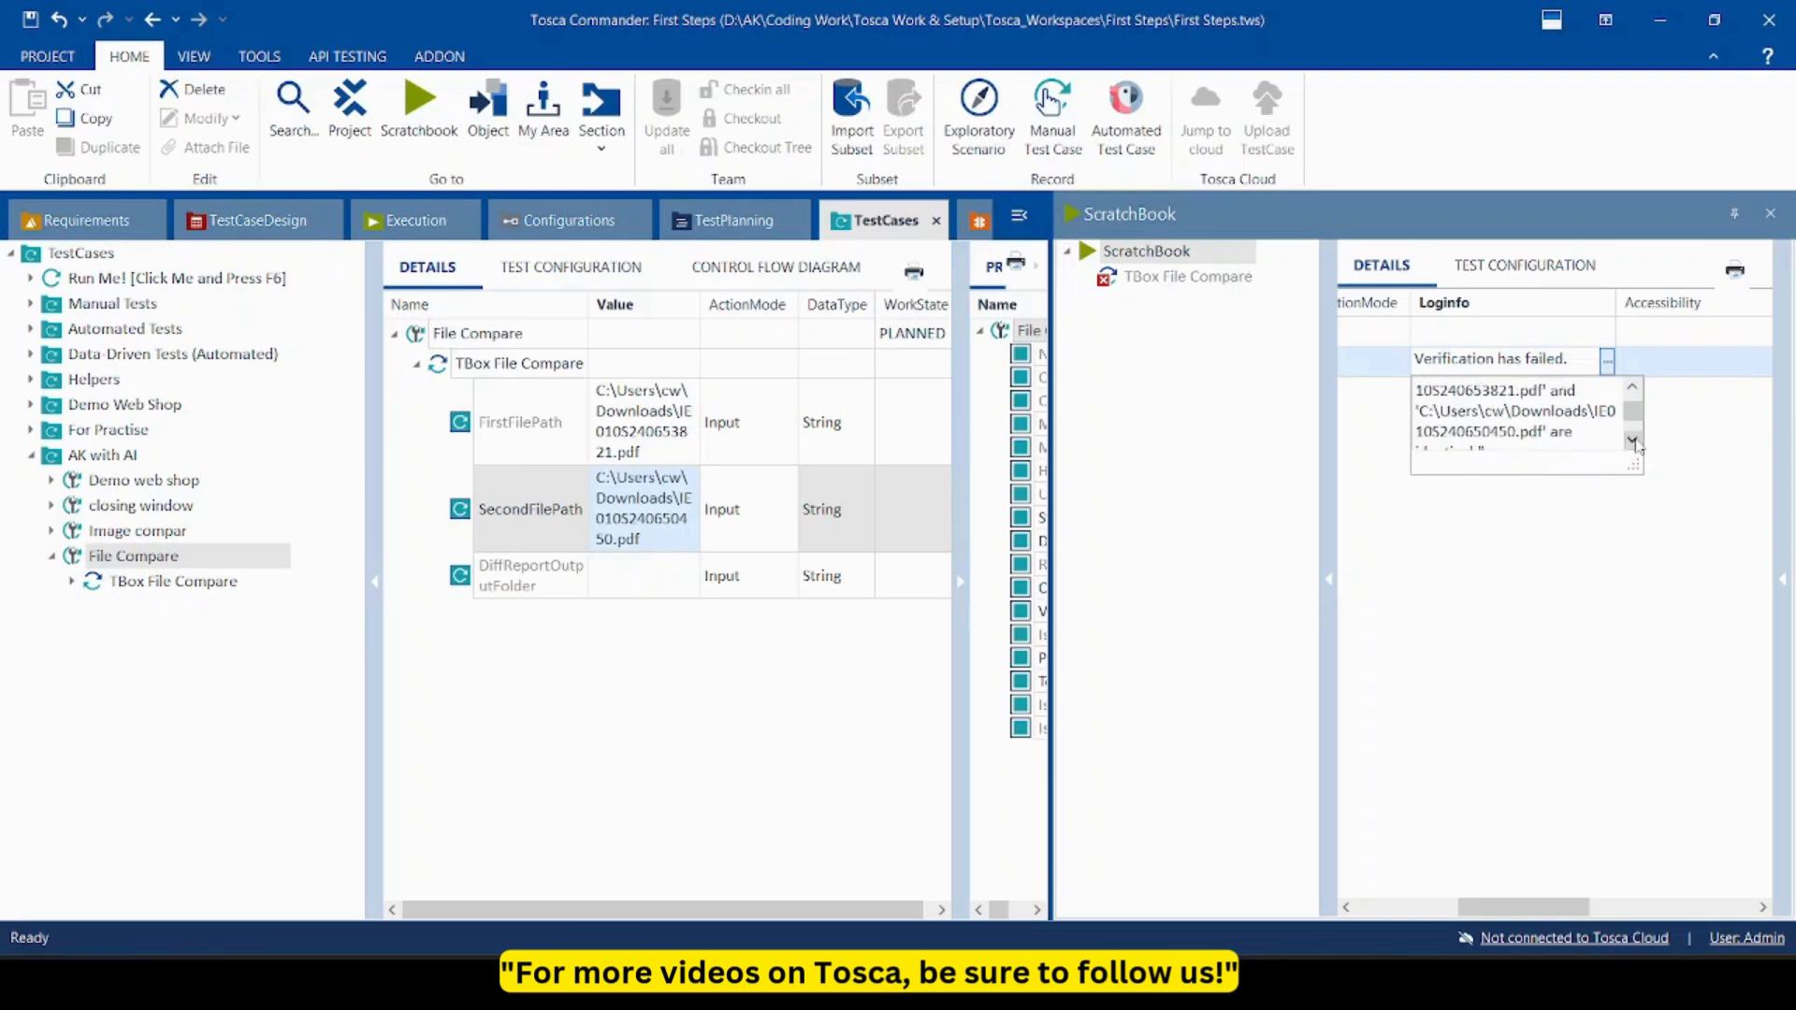
click(1633, 439)
click(1633, 389)
click(1633, 390)
click(1634, 389)
click(1634, 389)
click(1633, 389)
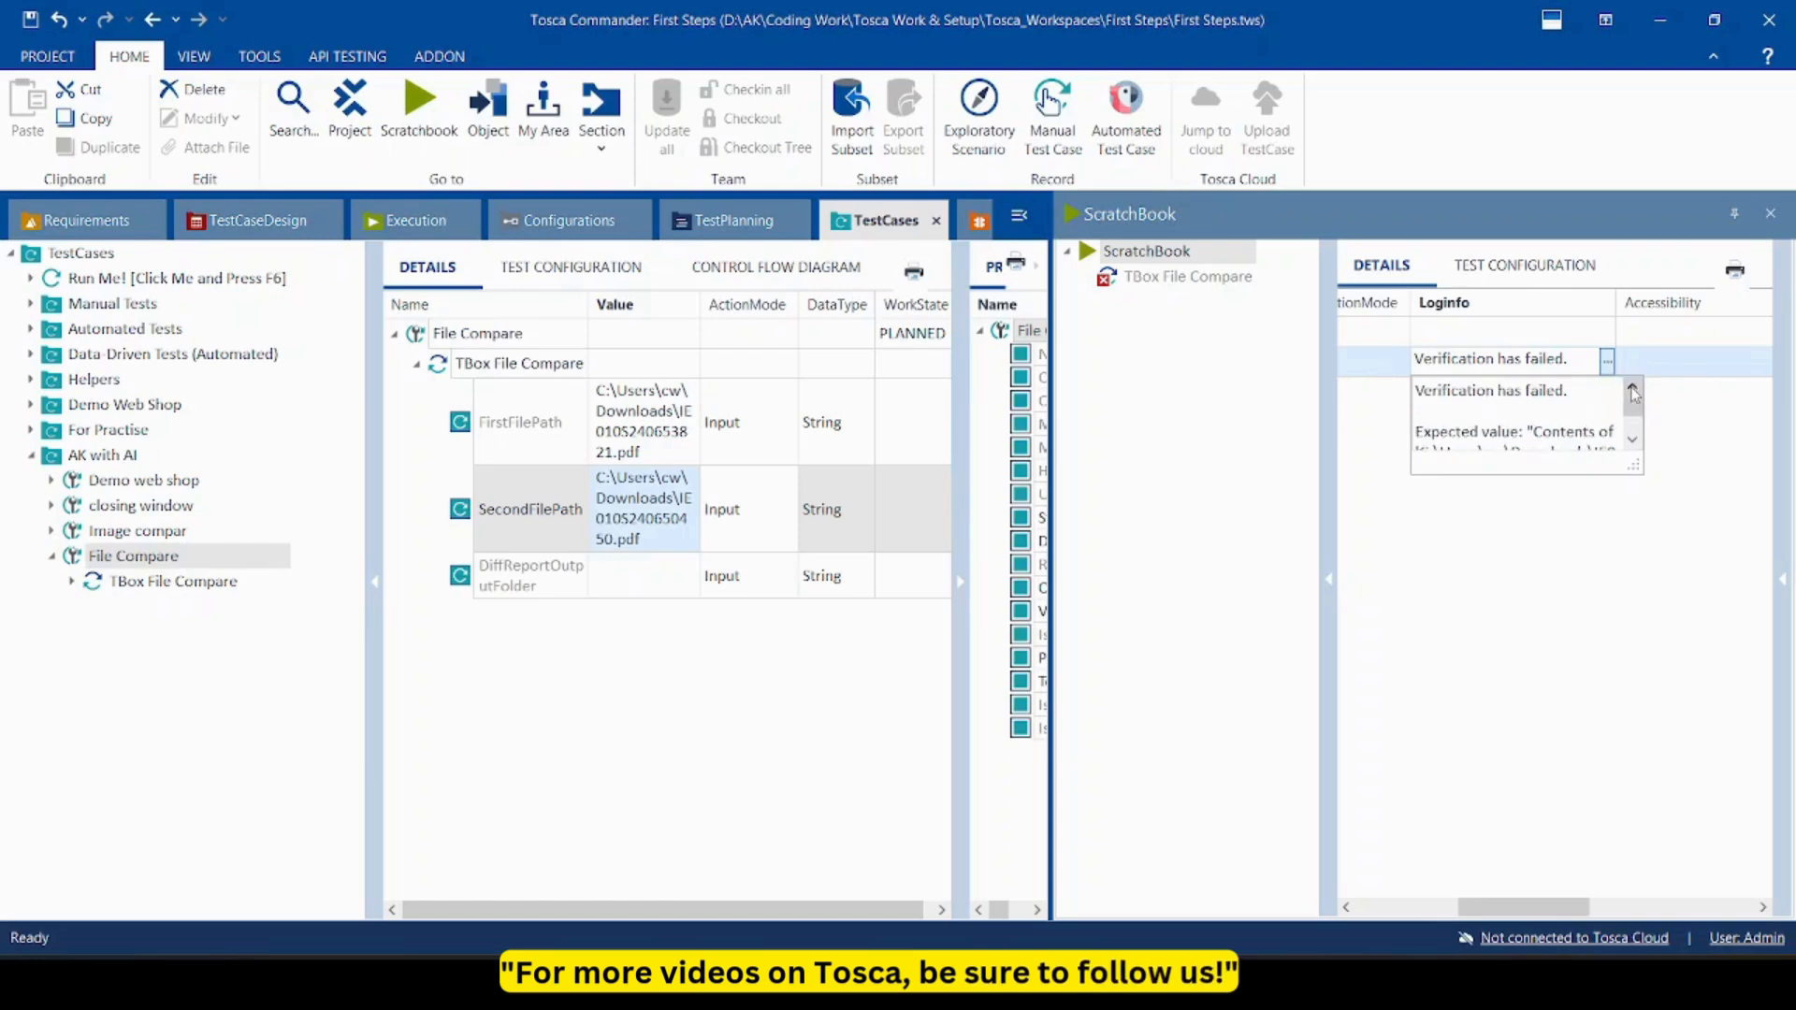
click(1769, 215)
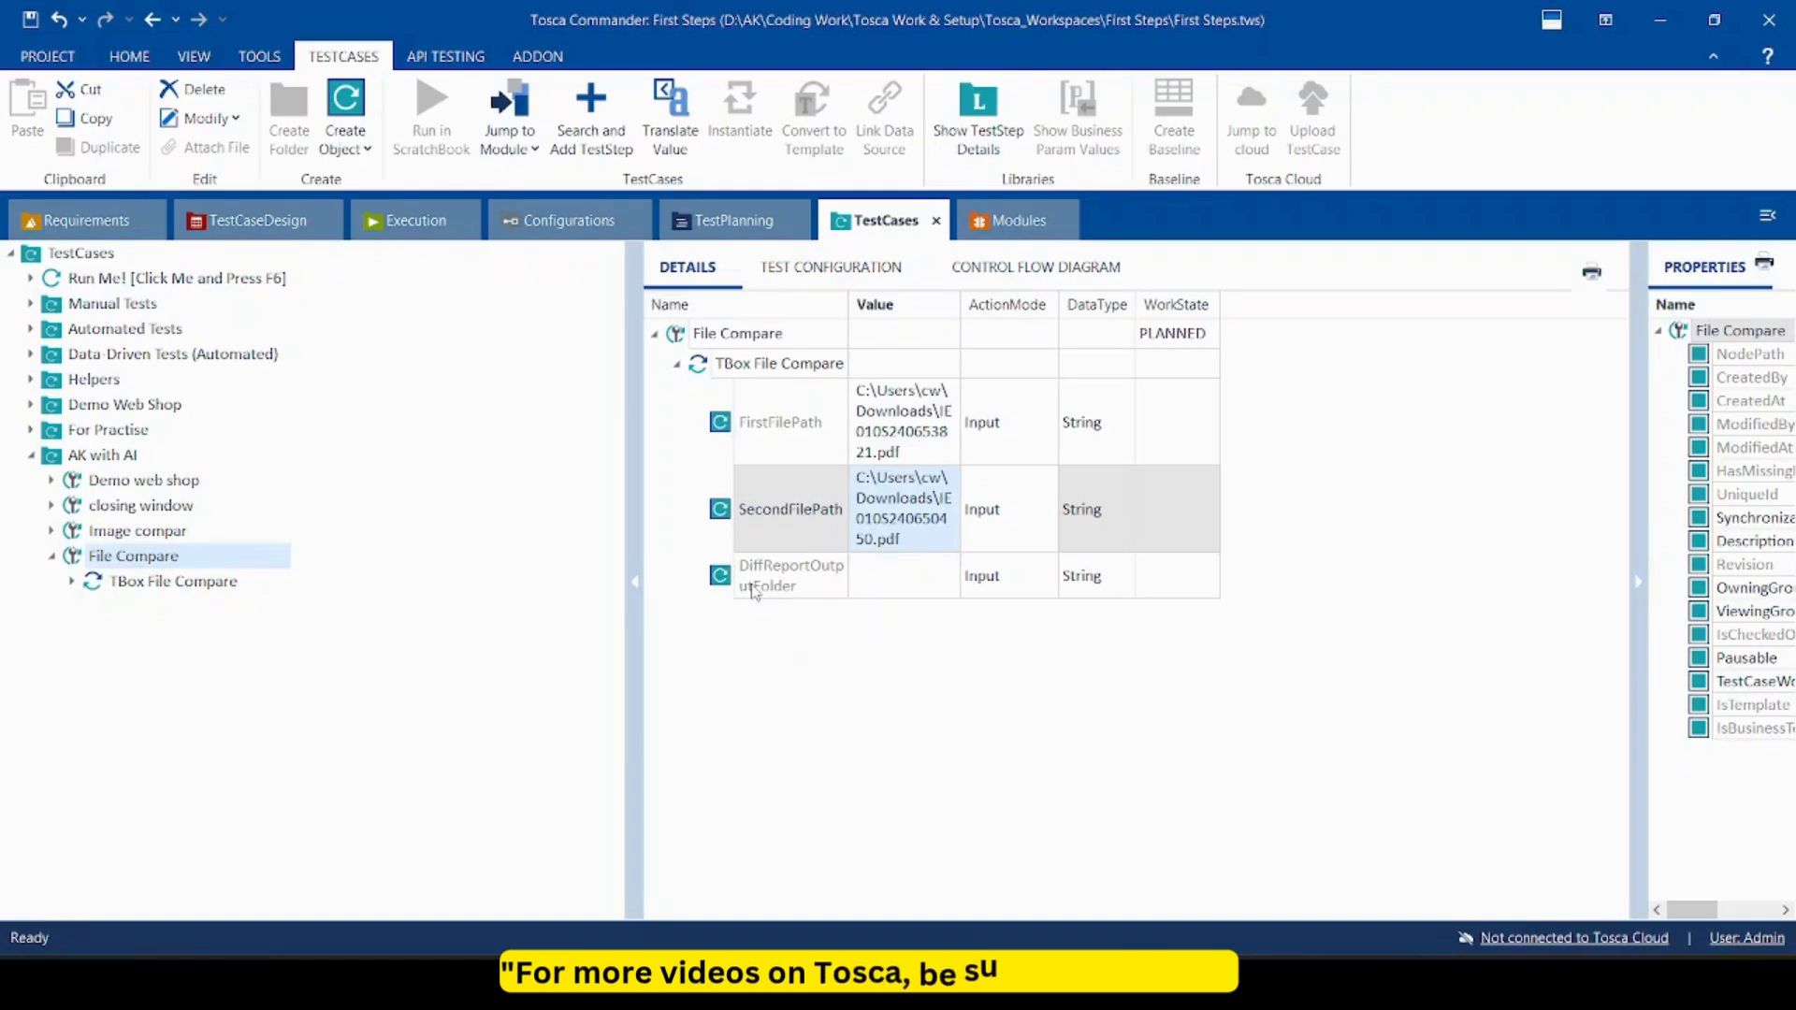
Show the Modules section with TBox File Compare's FirstFilePath, SecondFilePath and DiffReportOutputFolder parameters.
click(1010, 220)
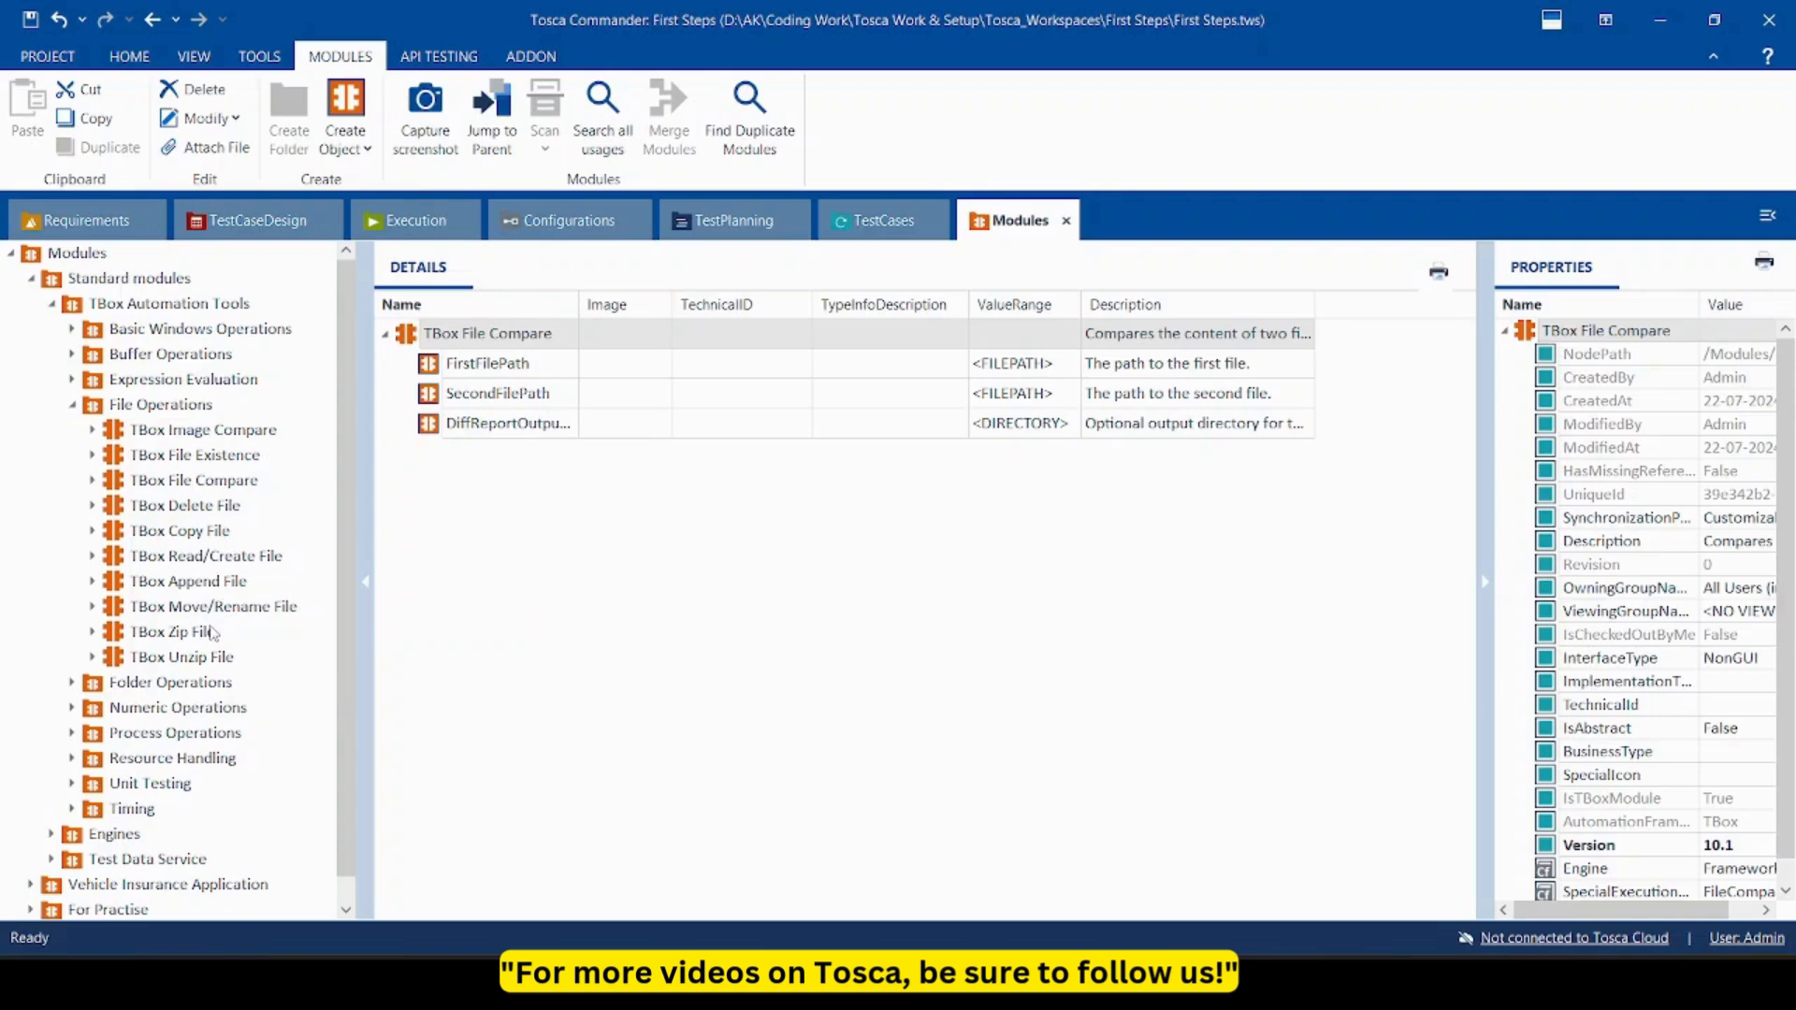
mouse_move(213, 632)
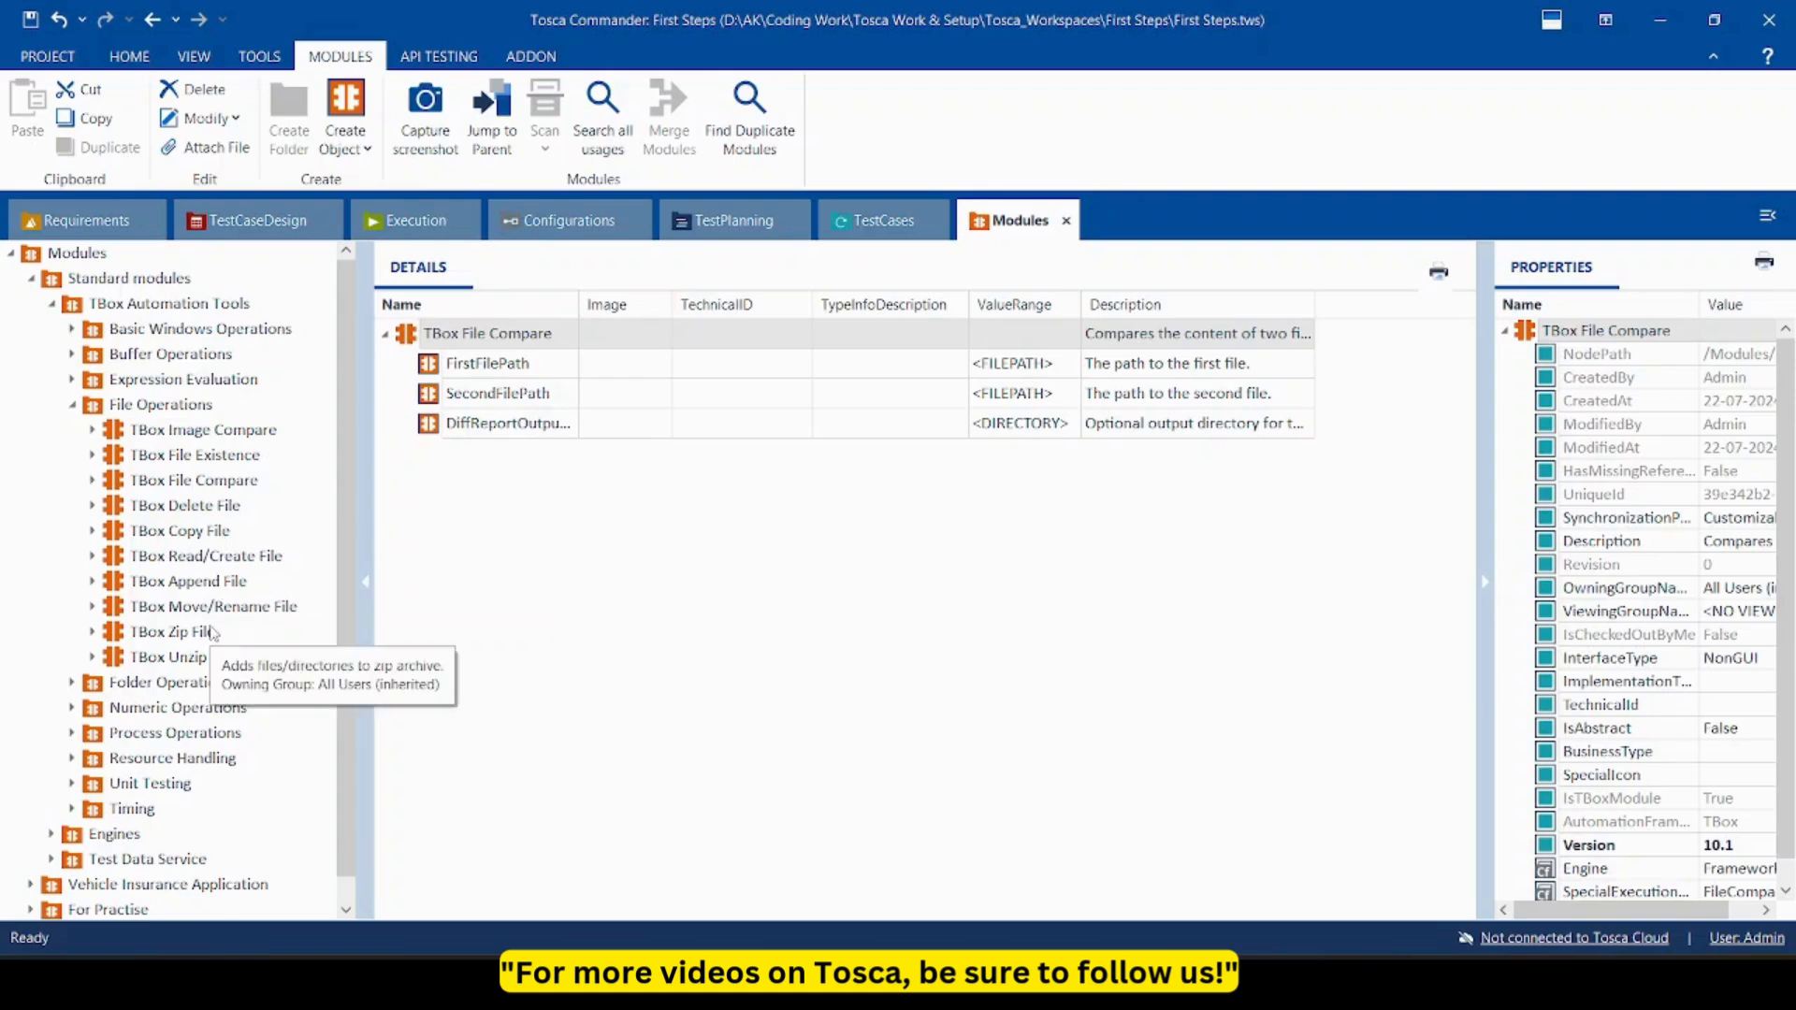